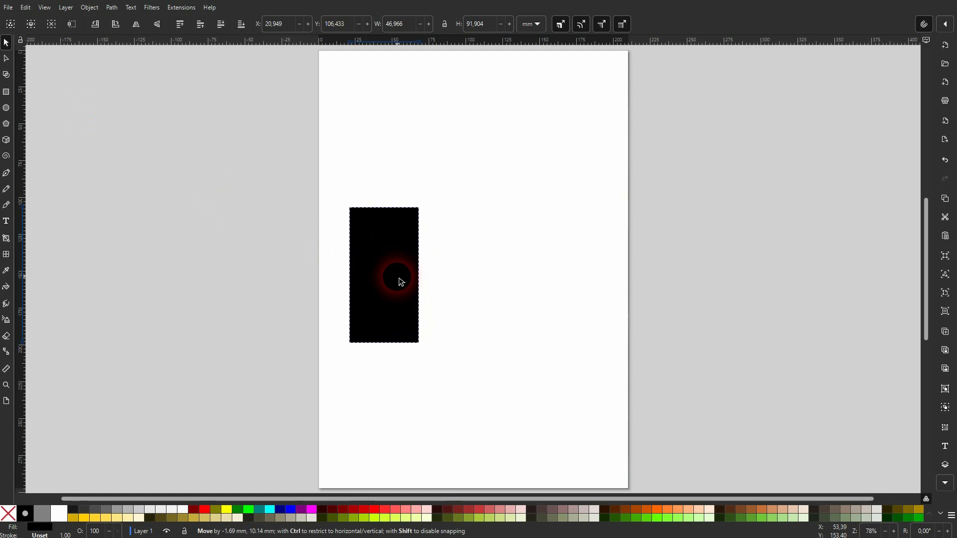
# - Draw a three-corner polygon about 98 mm wide and 113 mm high above the black rectangle, with one tip facing left
pyautogui.click(7, 125)
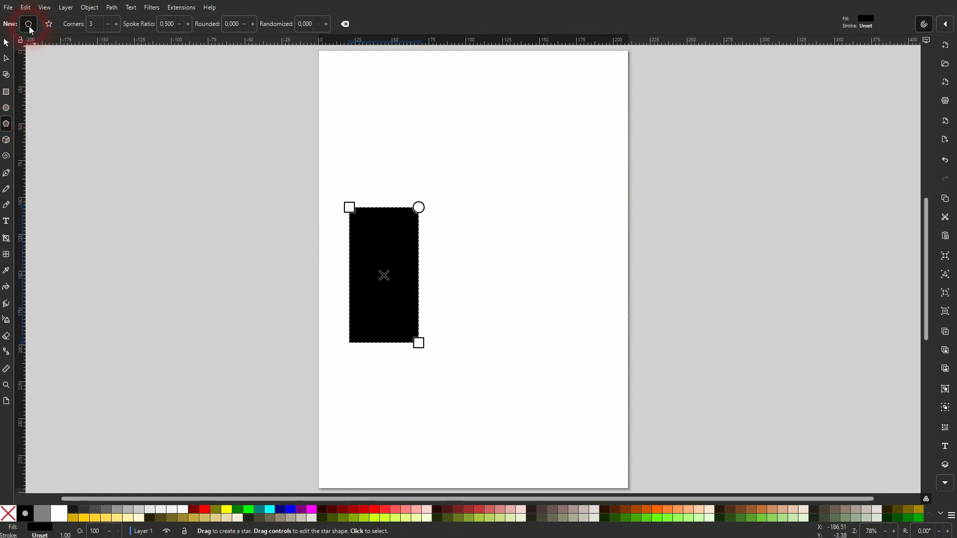
pyautogui.click(90, 24)
pyautogui.moveTo(478, 173); pyautogui.dragTo(381, 172)
pyautogui.click(6, 43)
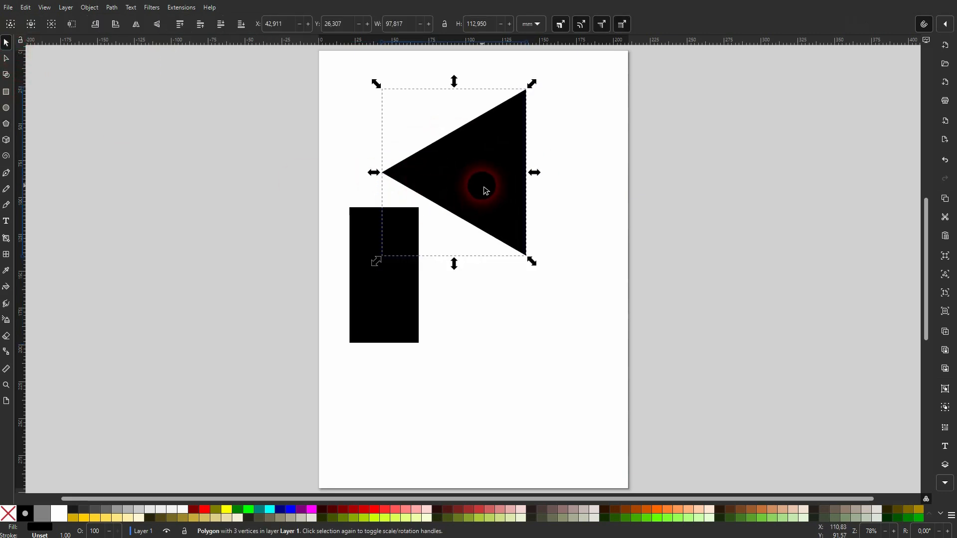
# - Move the triangle over the black rectangle, centred vertically on it, and stretch it to about 149 mm high
pyautogui.moveTo(482, 189); pyautogui.dragTo(423, 294)
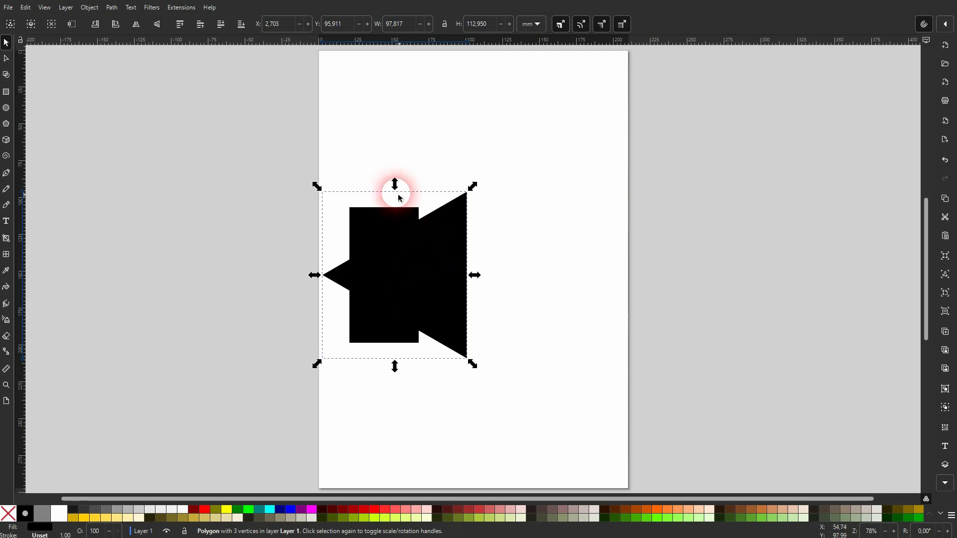
pyautogui.moveTo(397, 192); pyautogui.dragTo(396, 166)
pyautogui.click(559, 279)
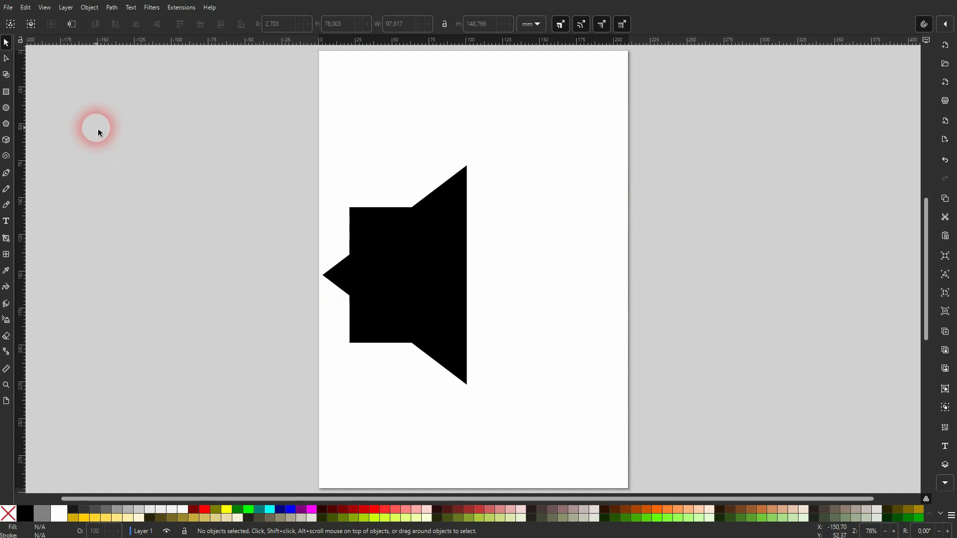
# - Draw a scratch rectangle about 52 by 84 mm beside the page, fill it dark red (#550000) and delete it
pyautogui.click(6, 92)
pyautogui.moveTo(98, 139); pyautogui.dragTo(175, 263)
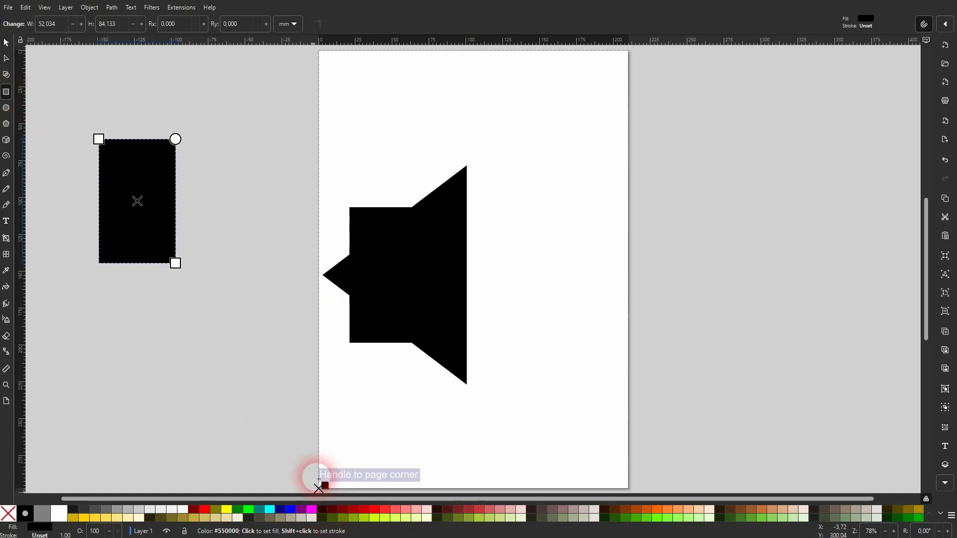
pyautogui.click(331, 509)
pyautogui.click(6, 43)
pyautogui.press('Delete')
# - Draw a dark red rectangle about 171 by 135 mm over the triangle's tip, with its right side on the black rectangle's left edge
pyautogui.click(6, 91)
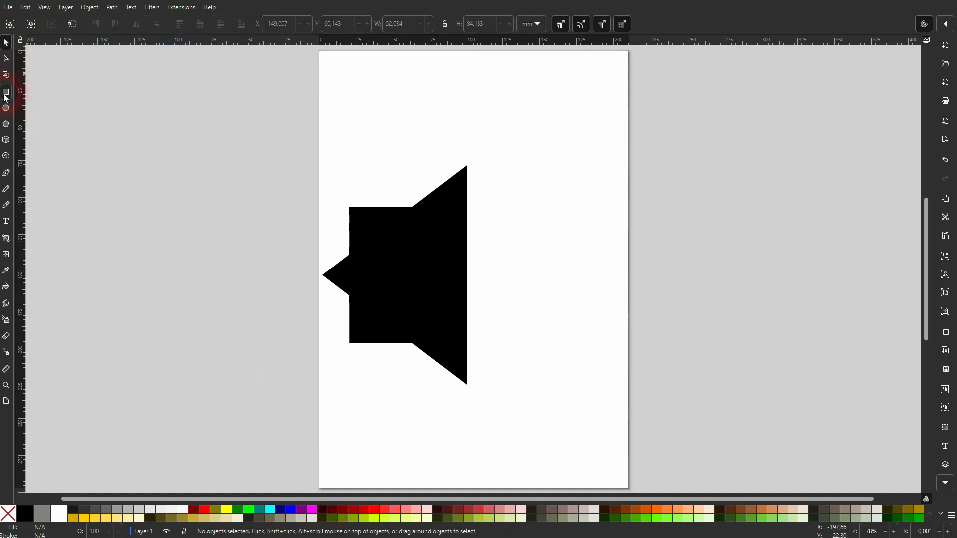
pyautogui.moveTo(347, 212); pyautogui.dragTo(98, 407)
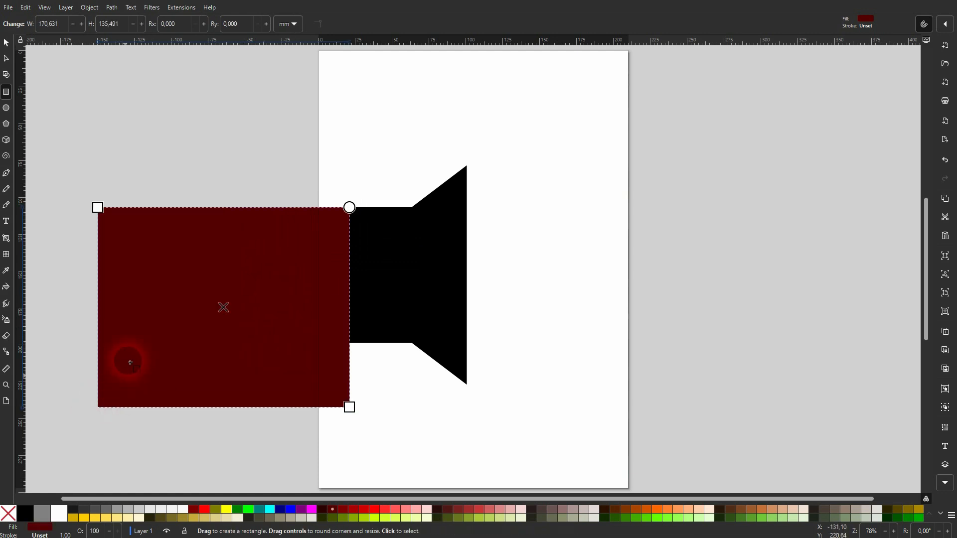
pyautogui.click(7, 44)
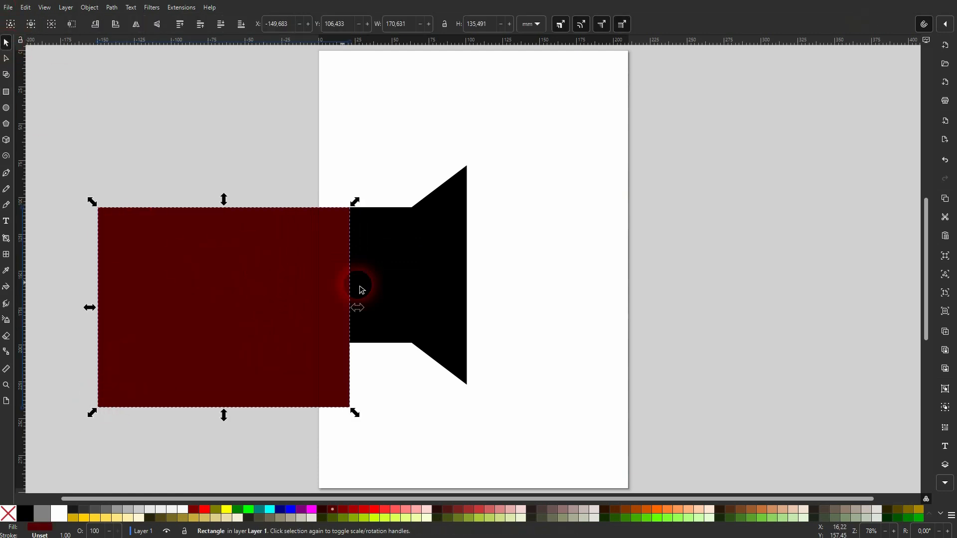
# - Subtract the dark red rectangle from the triangle with Difference to cut off the tip beyond the black rectangle
pyautogui.keyDown('shift'); pyautogui.click(452, 291); pyautogui.keyUp('shift')
pyautogui.moveTo(453, 274); pyautogui.dragTo(842, 317)
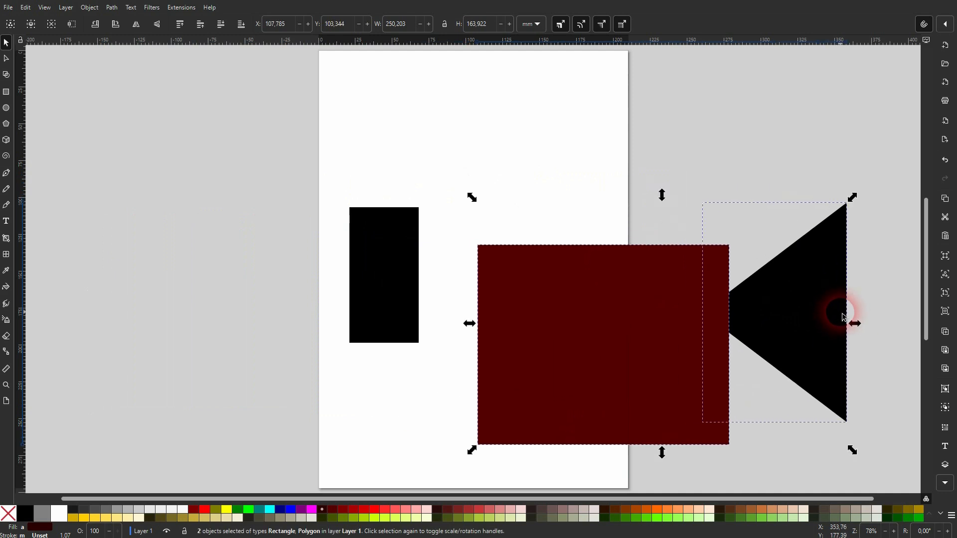
pyautogui.hotkey('ctrl', 'z')
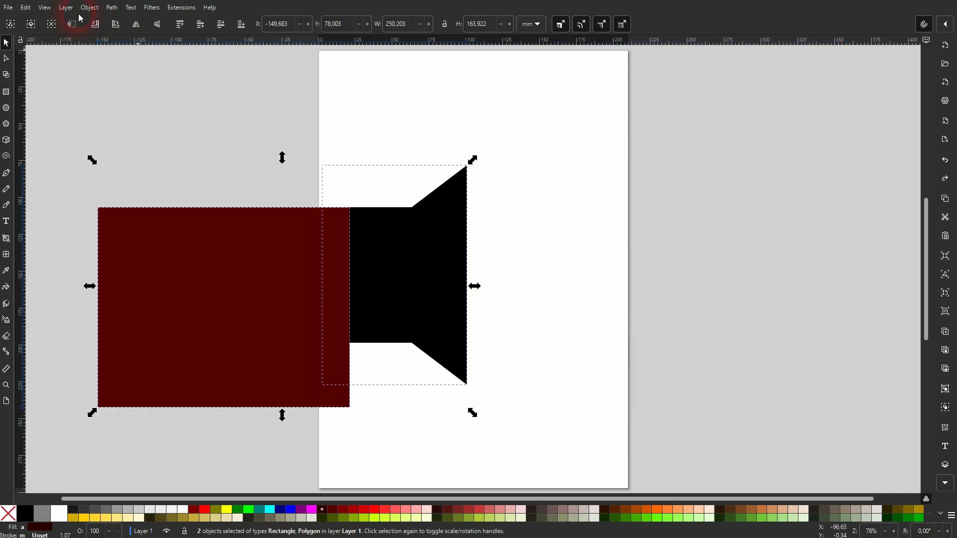
pyautogui.click(112, 8)
pyautogui.click(137, 74)
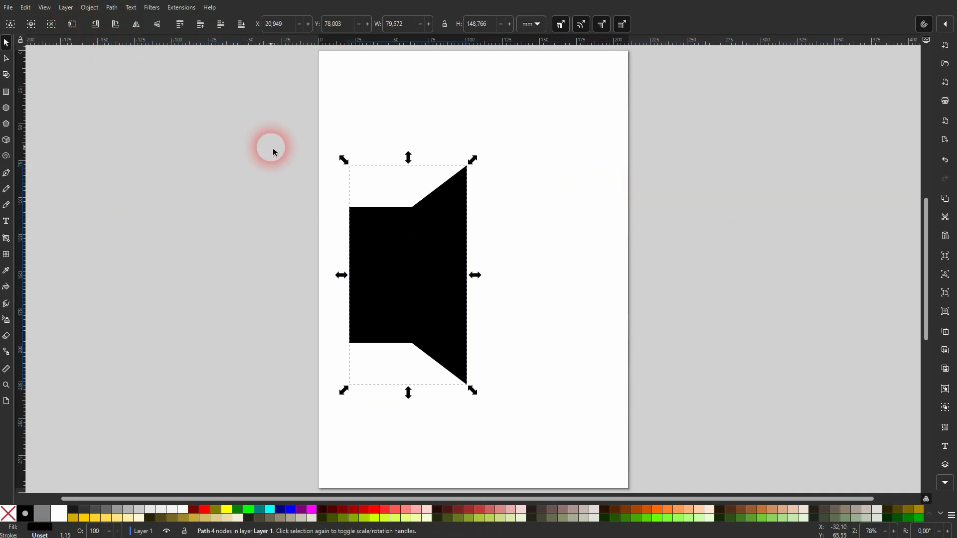
pyautogui.click(304, 191)
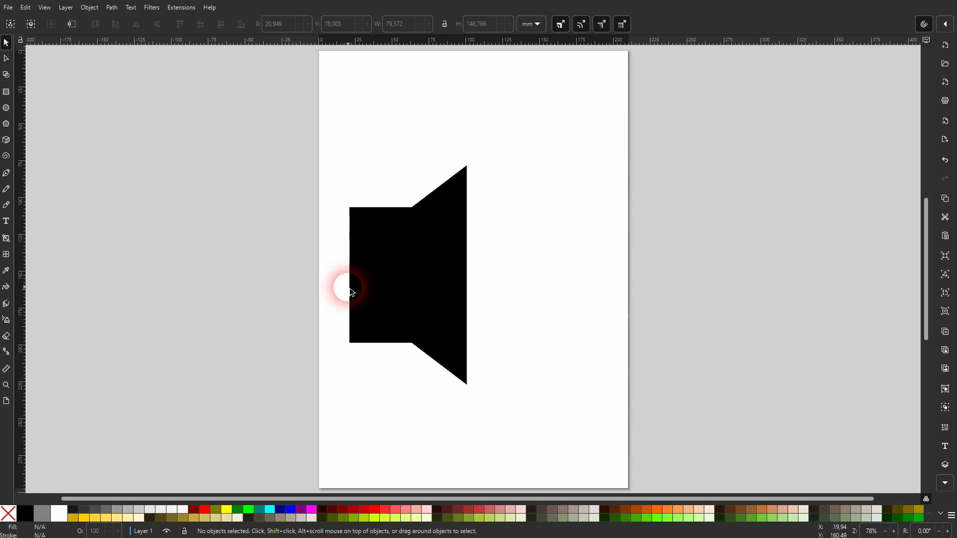
# - Unite the black rectangle and the trimmed triangle into one path, and move it to the page's left edge
pyautogui.moveTo(302, 406); pyautogui.dragTo(566, 124)
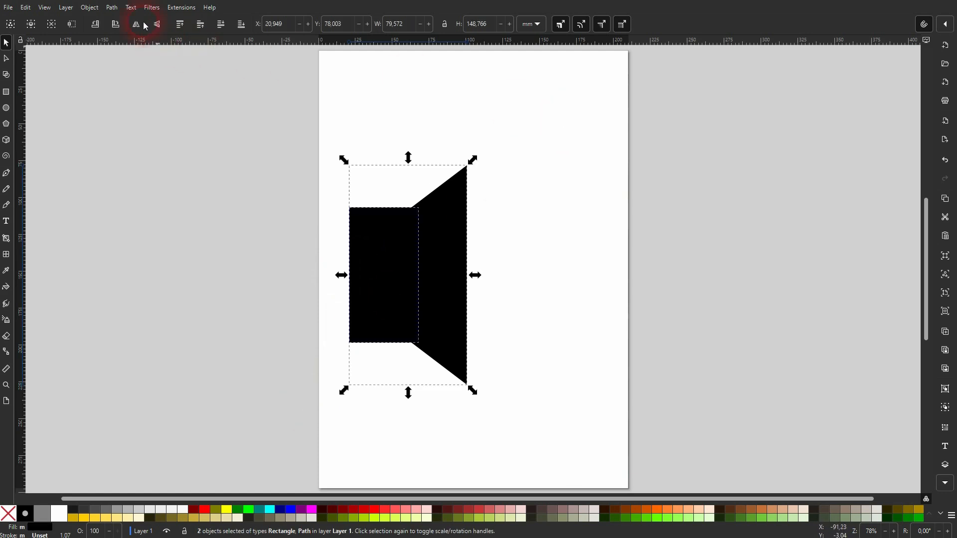
pyautogui.click(112, 8)
pyautogui.click(135, 62)
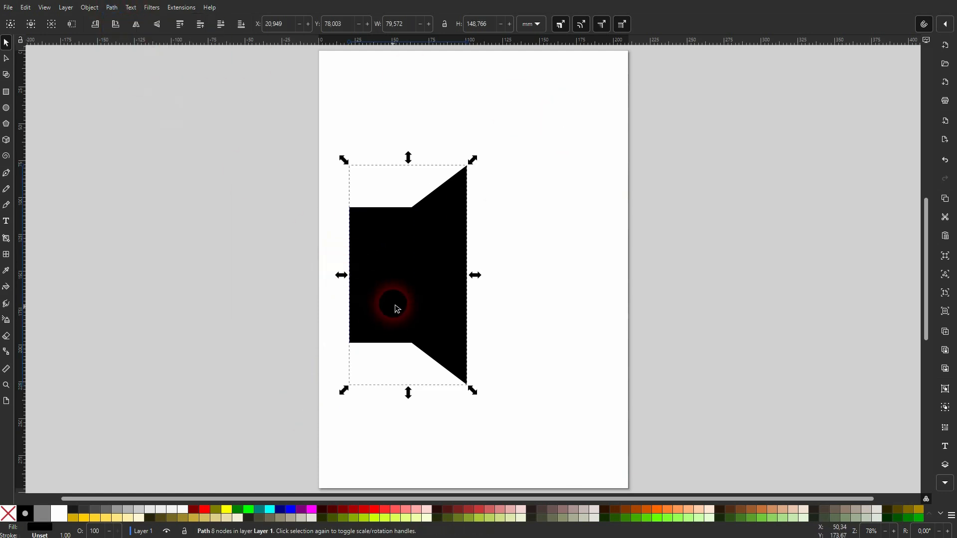
pyautogui.moveTo(395, 305); pyautogui.dragTo(365, 295)
pyautogui.click(273, 267)
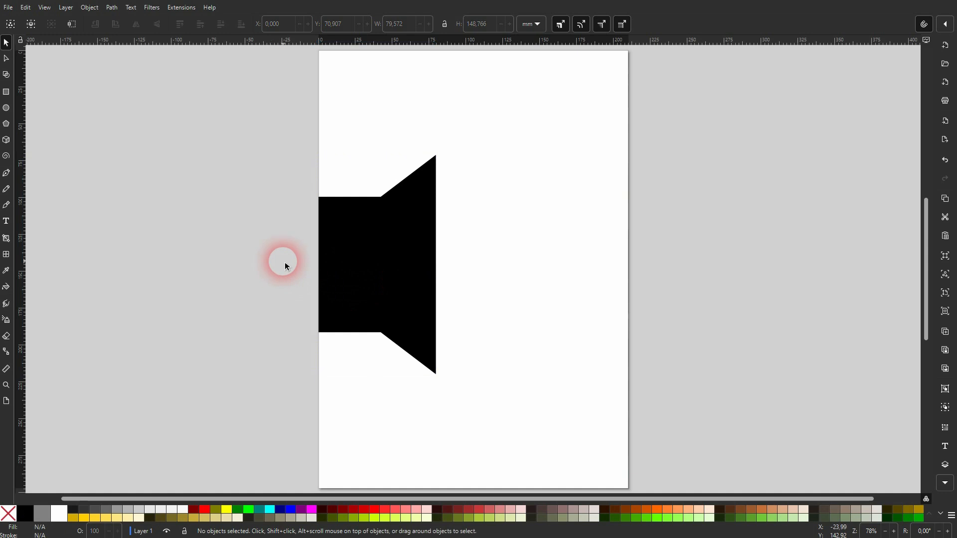
# - Draw a dark red circle about 130 mm in diameter centred on the midpoint of the black speaker shape's right edge
pyautogui.click(11, 114)
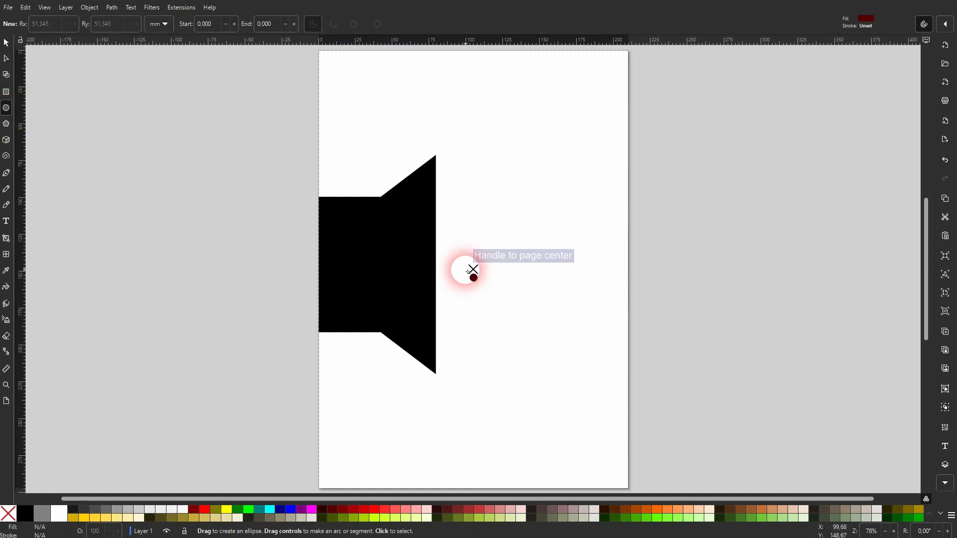
pyautogui.moveTo(438, 265); pyautogui.dragTo(532, 370)
pyautogui.click(7, 43)
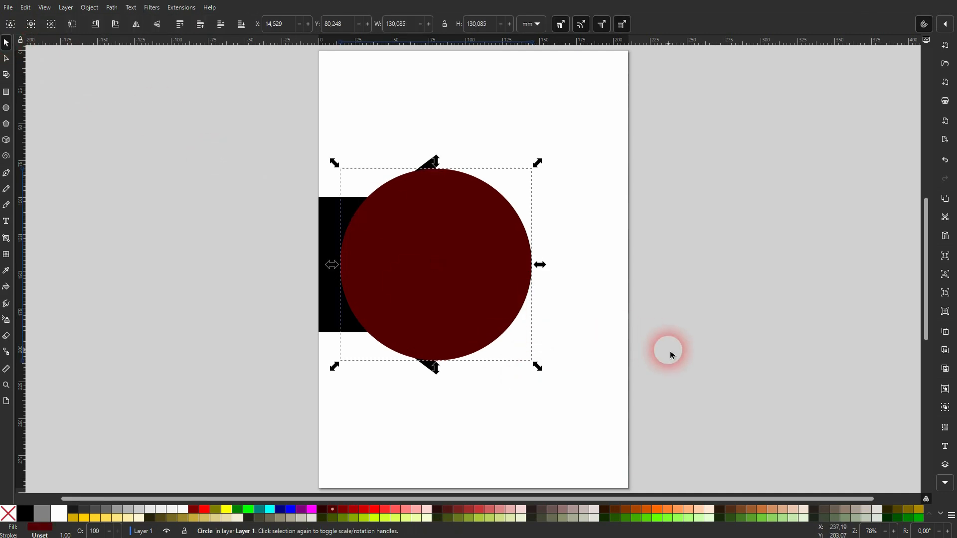
# - Nudge the dark red circle to the right until its X position is about 30.4 mm
pyautogui.press('Right')
pyautogui.press('Right')
pyautogui.press('Right')
pyautogui.press('Right')
pyautogui.press('Right')
pyautogui.press('Right')
pyautogui.press('Right')
pyautogui.press('Right')
pyautogui.press('Right')
pyautogui.press('Right')
pyautogui.press('Right')
pyautogui.press('Right')
pyautogui.press('Right')
pyautogui.press('Right')
pyautogui.press('Right')
pyautogui.press('Right')
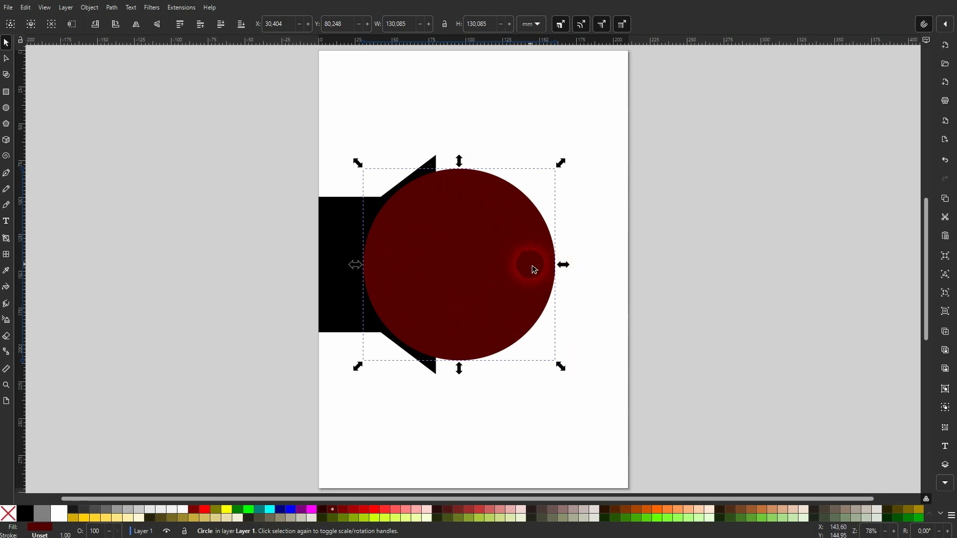
pyautogui.hotkey('ctrl', 'v')
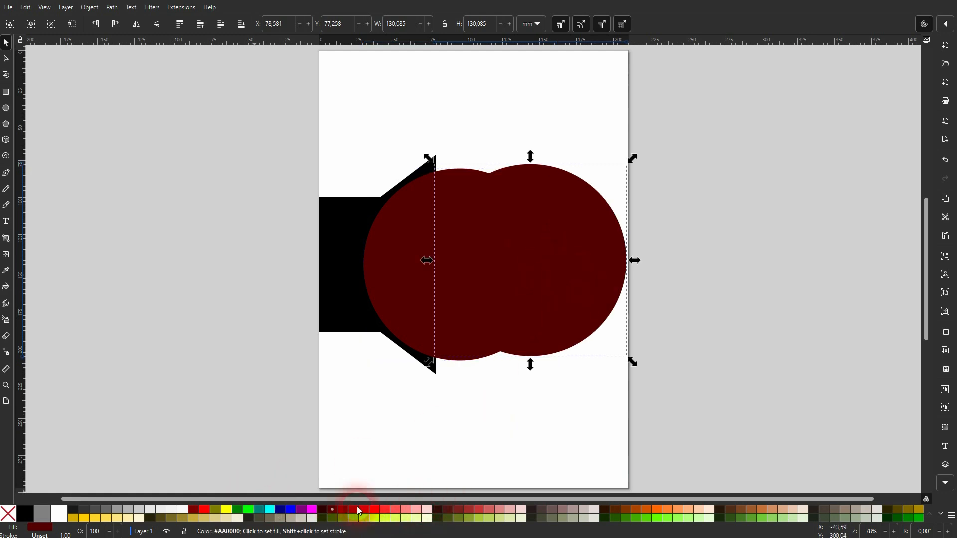
pyautogui.click(291, 509)
pyautogui.moveTo(546, 298); pyautogui.dragTo(472, 312)
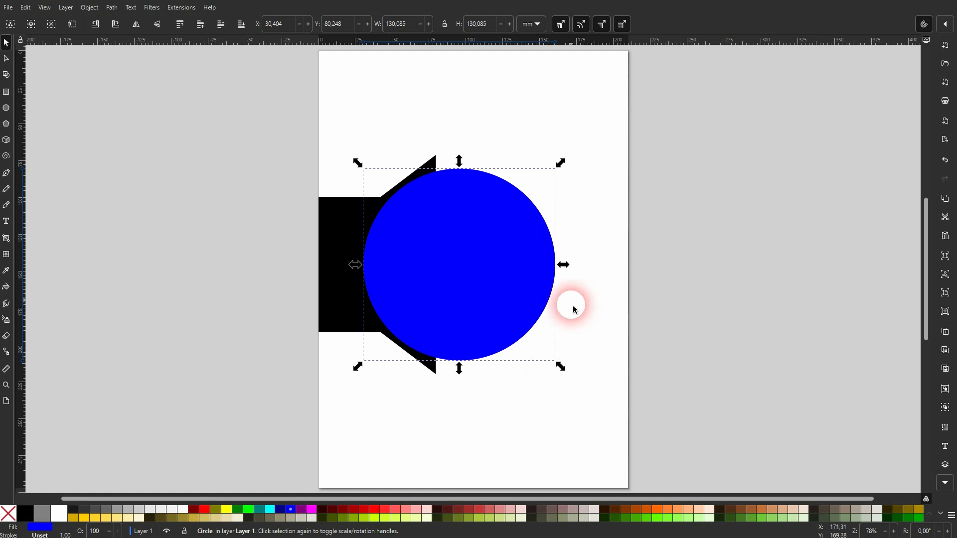
pyautogui.press('Delete')
# - Set the dark red circle to 130 mm wide and high, and move it right to X about 42.6 mm
pyautogui.click(506, 228)
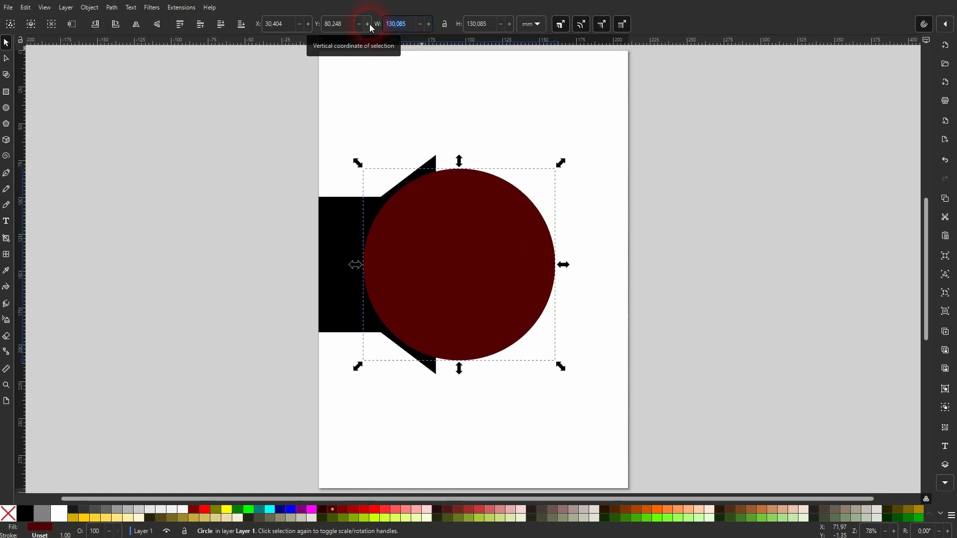
pyautogui.write('130')
pyautogui.press('Tab')
pyautogui.press('Tab')
pyautogui.write('130')
pyautogui.press('Return')
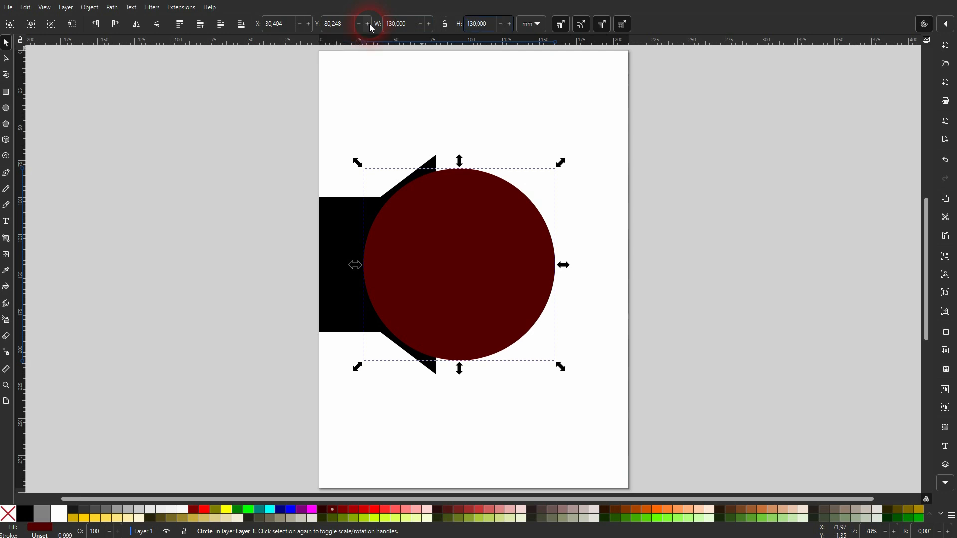
pyautogui.moveTo(479, 271); pyautogui.dragTo(521, 269)
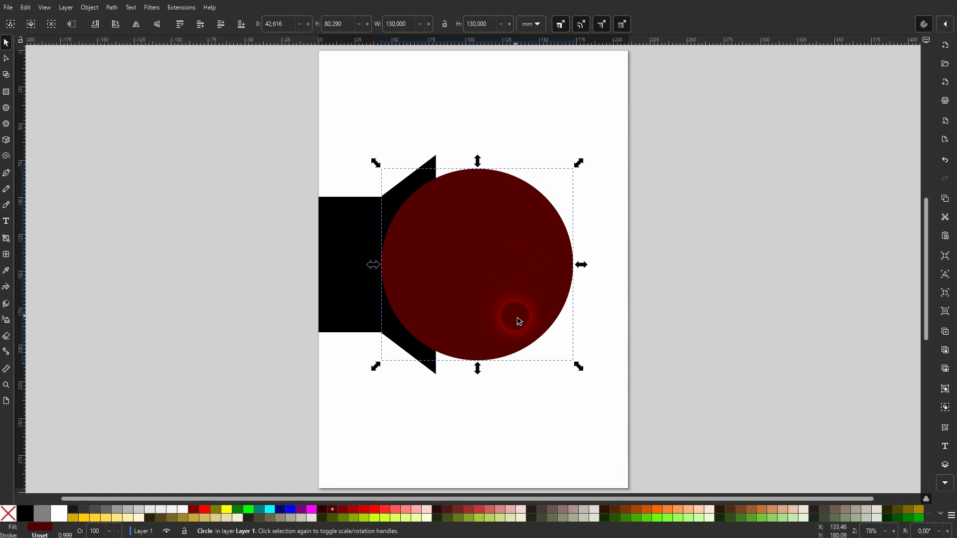
# - Place an olive copy of the circle, 110 mm wide and high, concentric on the dark red circle
pyautogui.moveTo(545, 274); pyautogui.dragTo(522, 281)
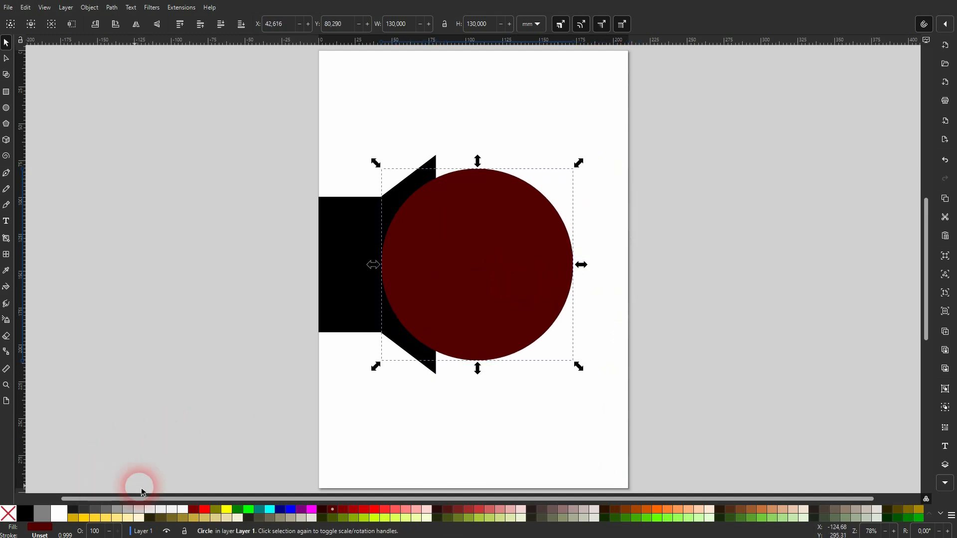
pyautogui.click(215, 509)
pyautogui.click(406, 26)
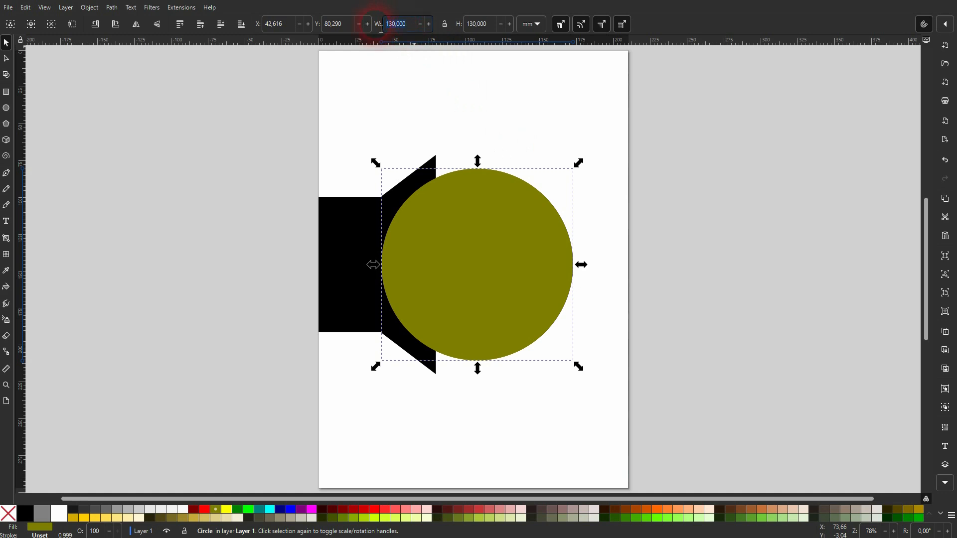
pyautogui.write('110')
pyautogui.press('Tab')
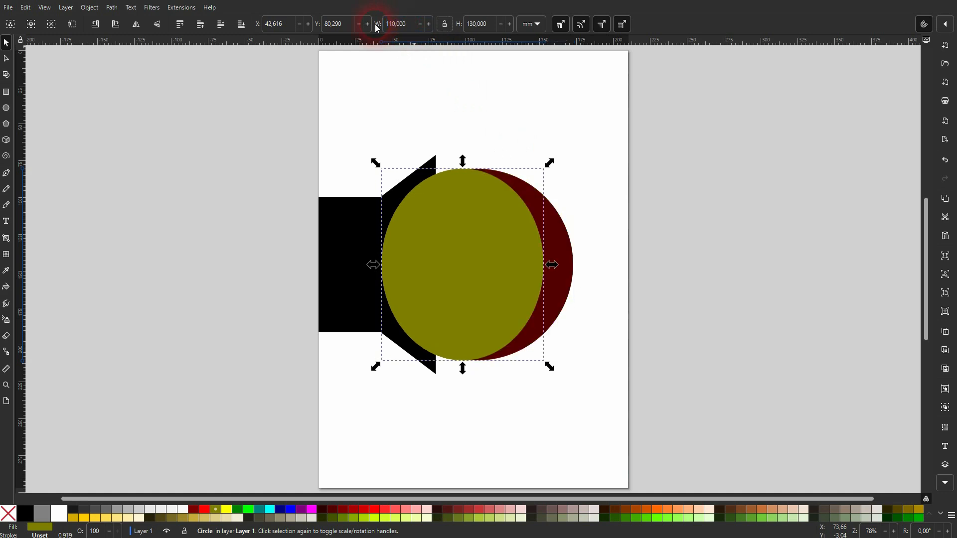
pyautogui.press('Tab')
pyautogui.write('110')
pyautogui.press('Return')
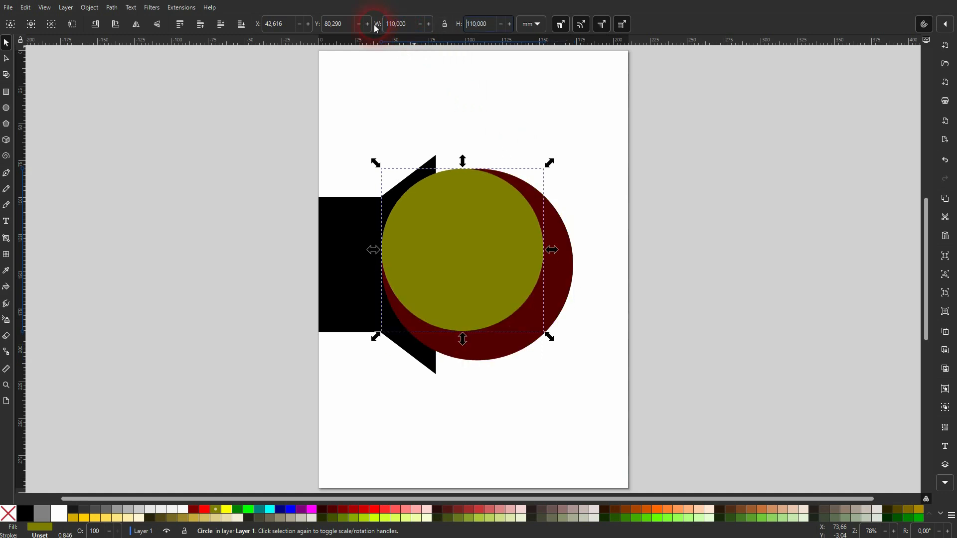
pyautogui.moveTo(497, 258)
pyautogui.mouseDown()
pyautogui.moveTo(493, 251)
pyautogui.moveTo(501, 259)
pyautogui.mouseUp()
# - Place a bright red copy of the circle, 90 mm wide and high, concentric on the olive circle
pyautogui.moveTo(626, 334); pyautogui.dragTo(463, 269)
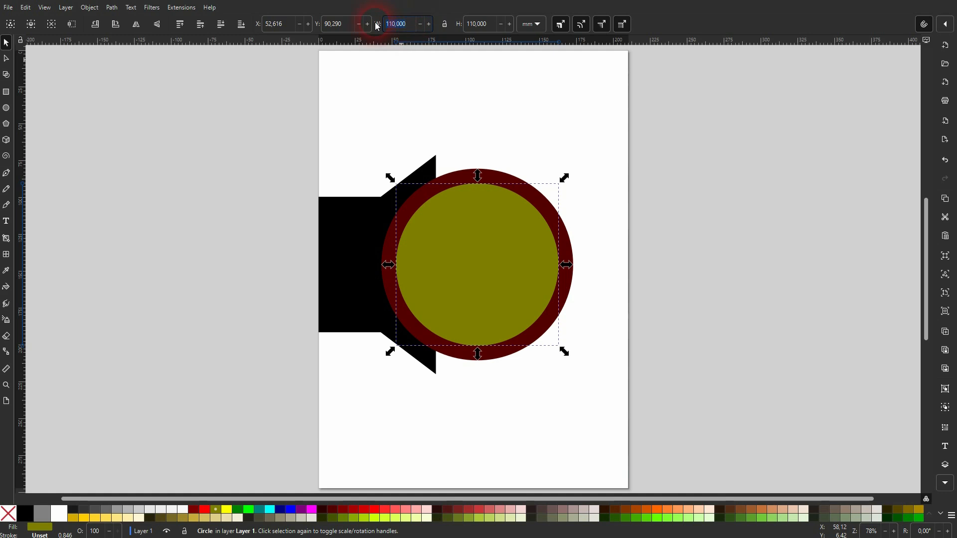
pyautogui.write('90')
pyautogui.press('Tab')
pyautogui.write('90')
pyautogui.press('Return')
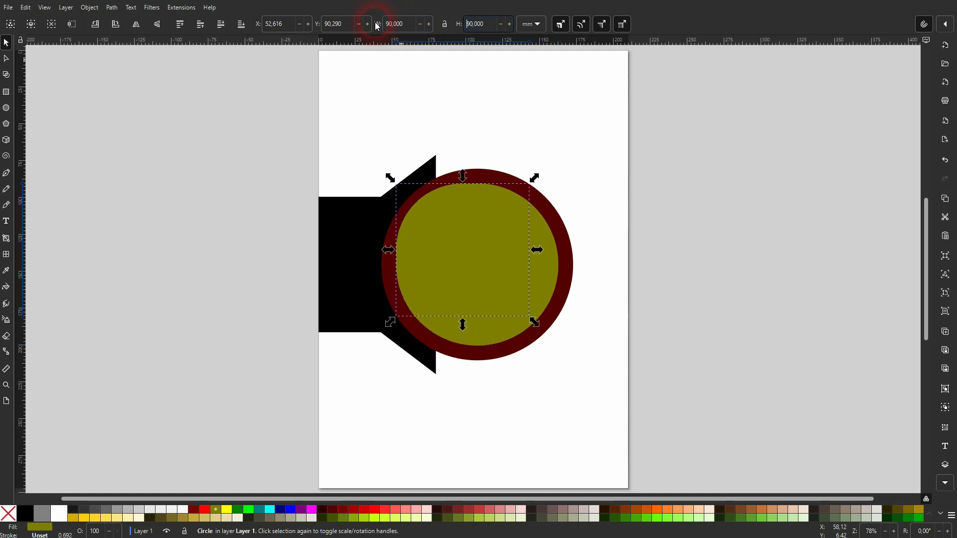
pyautogui.hotkey('ctrl', 'd')
pyautogui.click(205, 509)
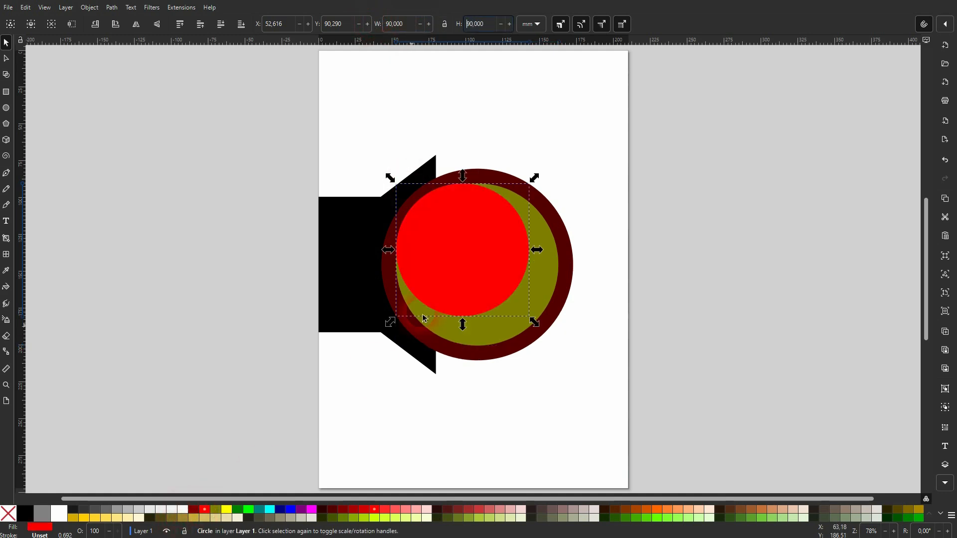
pyautogui.moveTo(468, 262); pyautogui.dragTo(482, 272)
pyautogui.click(610, 401)
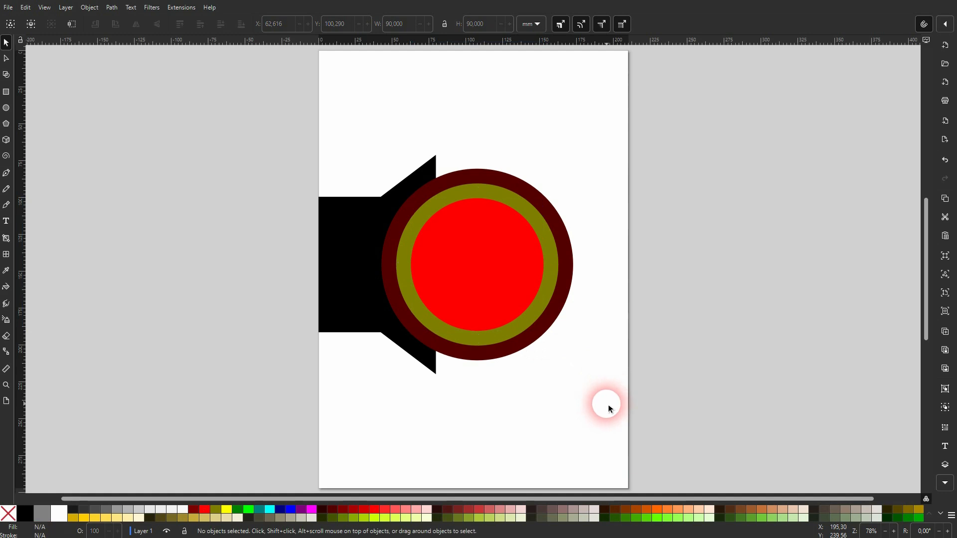
# - Draw a blue rectangle about 145 by 227 mm covering the left half of the circles, with its right edge through their centre
pyautogui.click(6, 91)
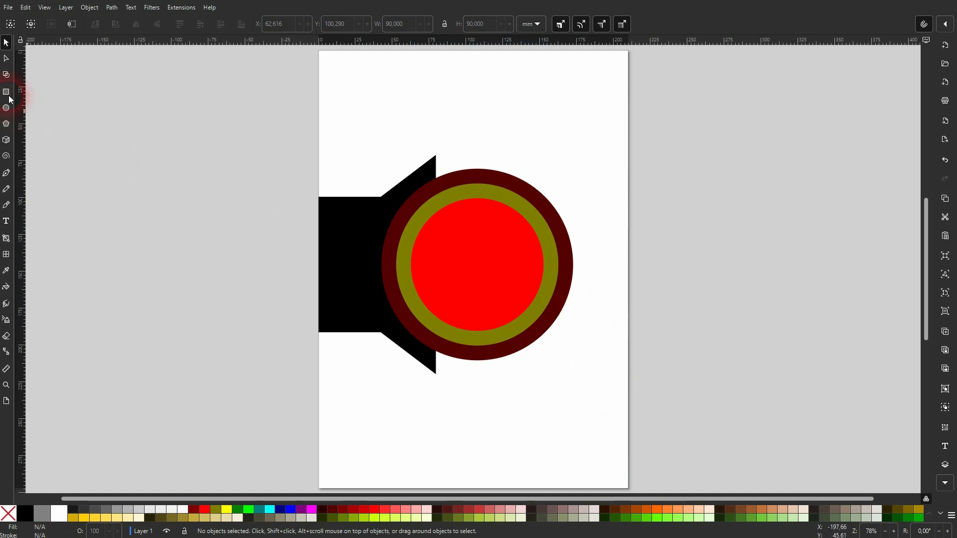
pyautogui.moveTo(477, 275)
pyautogui.mouseDown()
pyautogui.moveTo(331, 402)
pyautogui.moveTo(263, 432)
pyautogui.mouseUp()
pyautogui.click(292, 508)
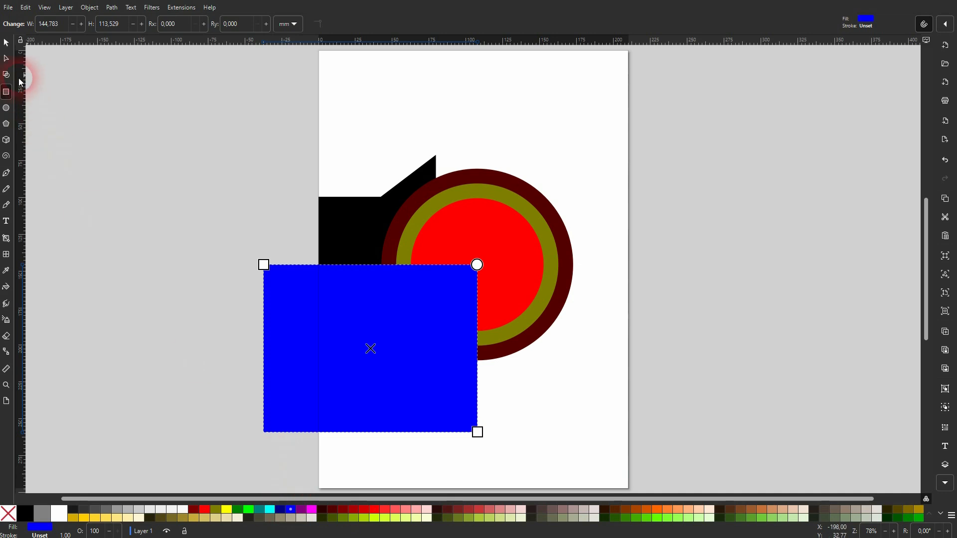
pyautogui.click(6, 43)
pyautogui.moveTo(371, 260); pyautogui.dragTo(389, 81)
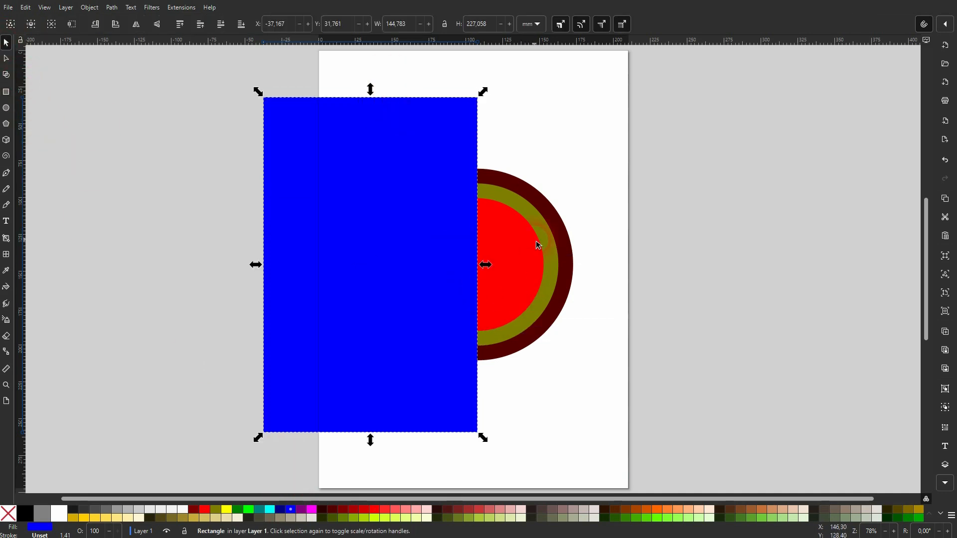
pyautogui.keyDown('shift'); pyautogui.click(522, 265); pyautogui.keyUp('shift')
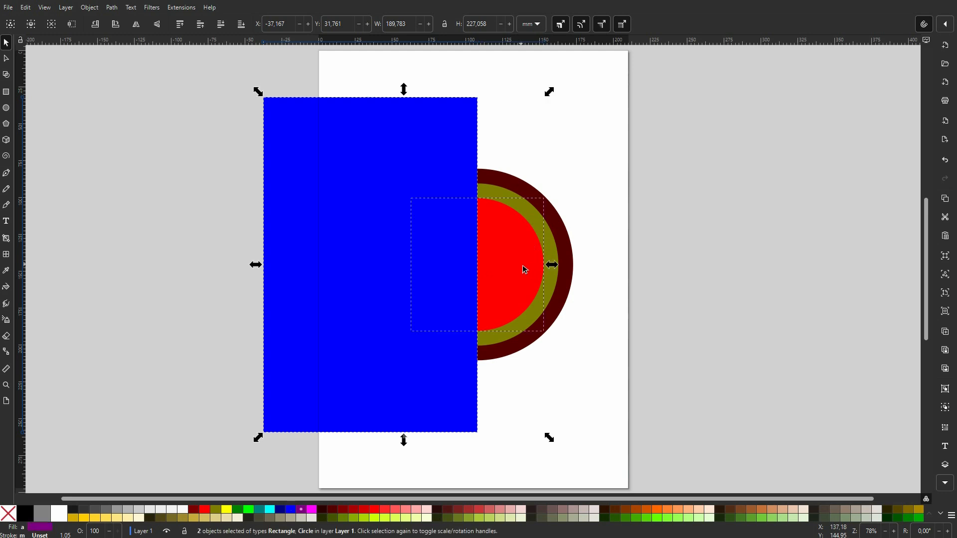
pyautogui.moveTo(522, 264); pyautogui.dragTo(823, 338)
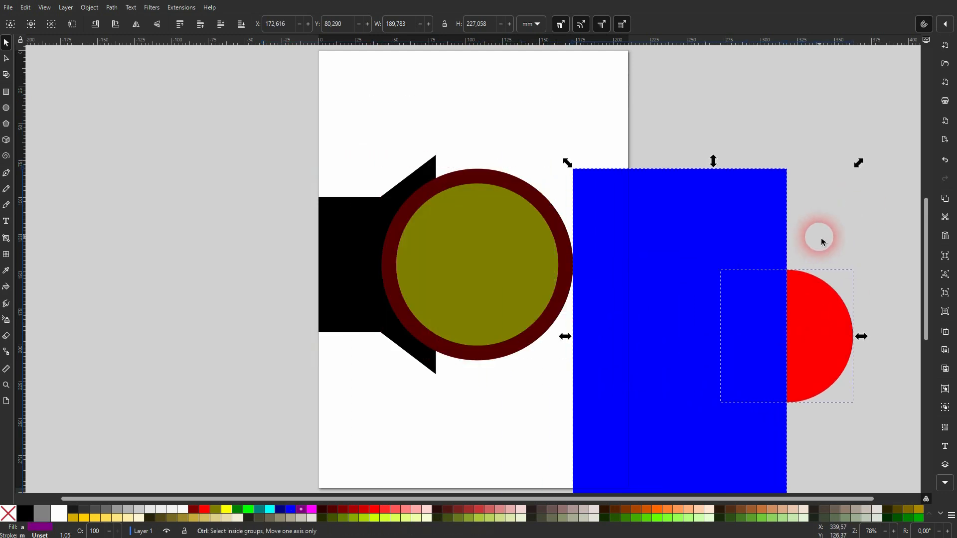
pyautogui.hotkey('ctrl', 'z')
pyautogui.click(562, 173)
# - Make two copies of the blue rectangle, fill one navy and the other aqua, and align both exactly over the original
pyautogui.click(404, 199)
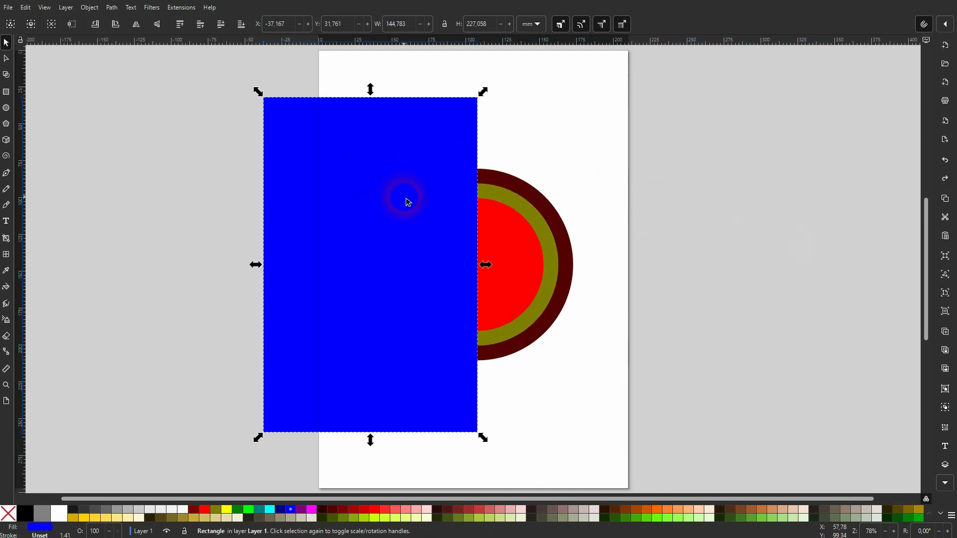
pyautogui.hotkey('ctrl', 'v')
pyautogui.moveTo(456, 248); pyautogui.dragTo(504, 277)
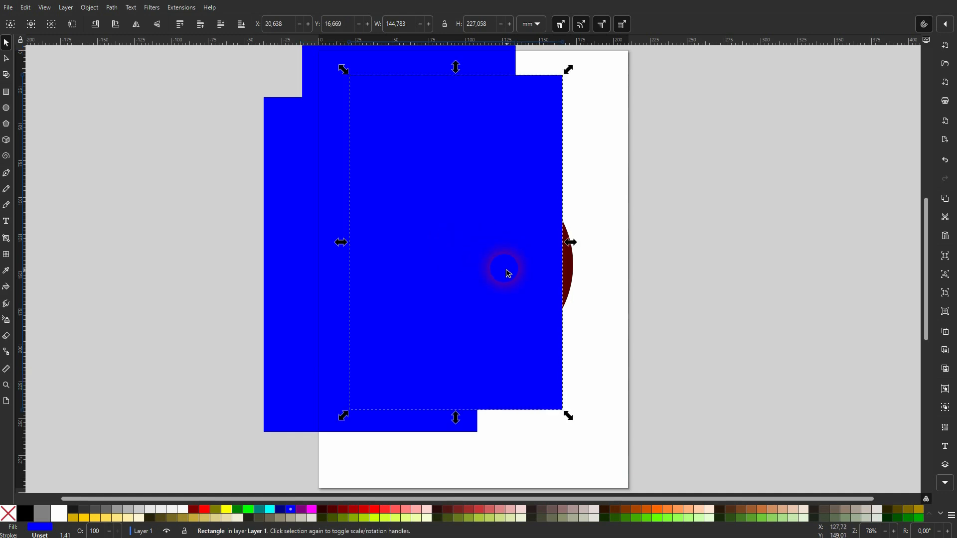
pyautogui.click(280, 509)
pyautogui.click(321, 80)
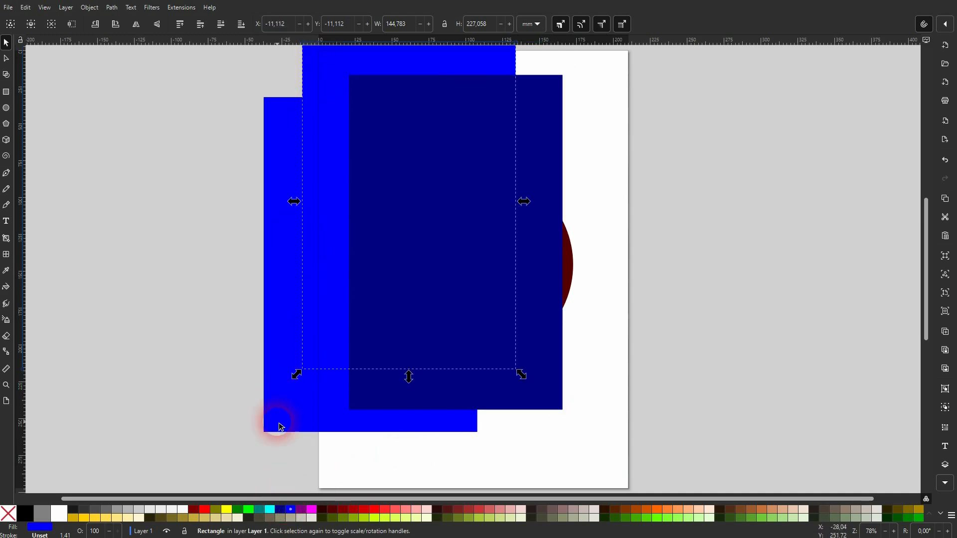
pyautogui.click(269, 510)
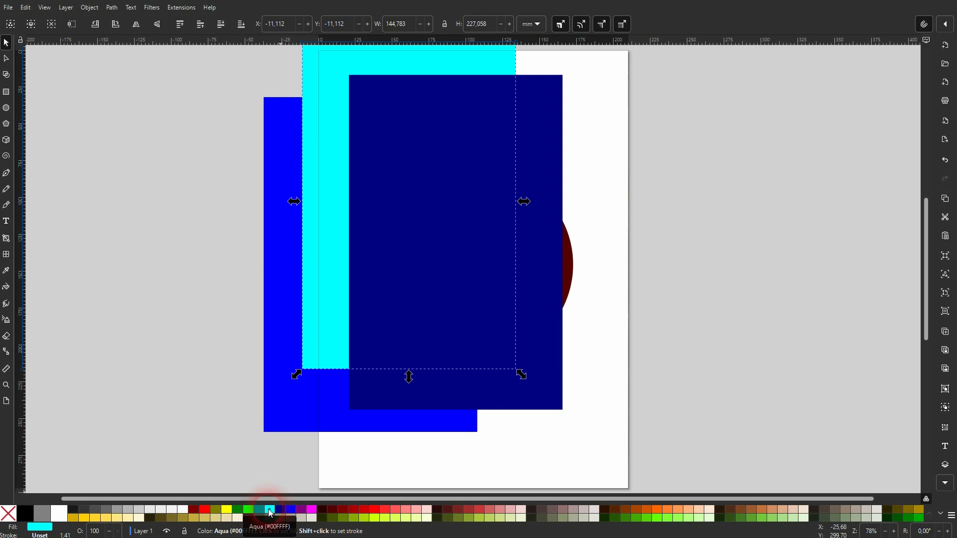
pyautogui.moveTo(325, 197); pyautogui.dragTo(292, 259)
pyautogui.click(521, 143)
# - Subtract the navy rectangle from the bright red circle with the Difference path operation
pyautogui.moveTo(522, 145); pyautogui.dragTo(732, 245)
pyautogui.keyDown('shift'); pyautogui.click(515, 279); pyautogui.keyUp('shift')
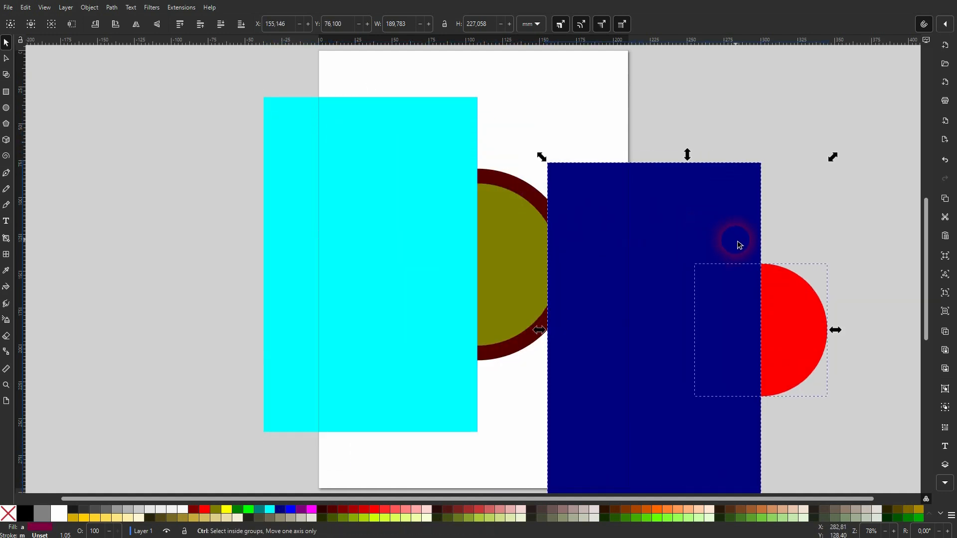
pyautogui.hotkey('ctrl', 'z')
pyautogui.click(112, 7)
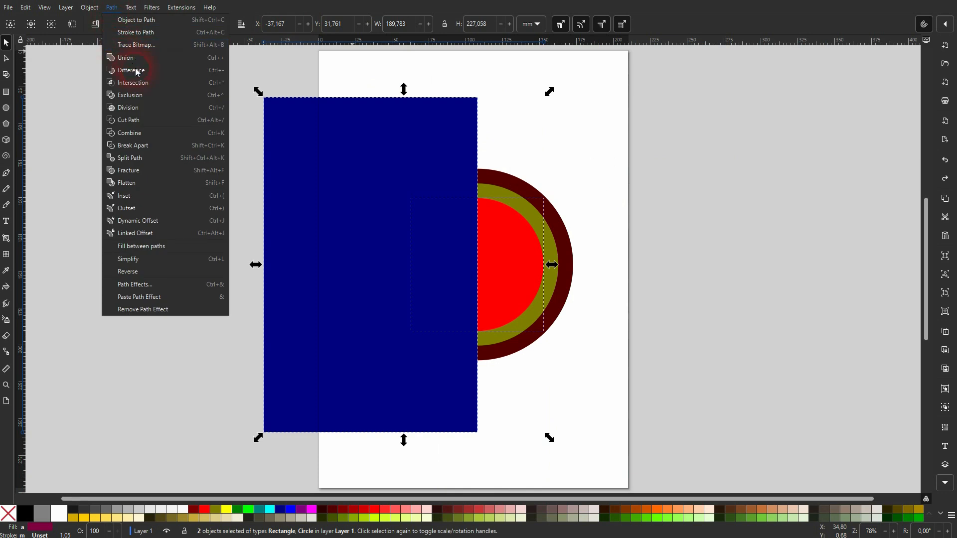
pyautogui.click(136, 70)
pyautogui.click(504, 122)
pyautogui.moveTo(509, 243); pyautogui.dragTo(720, 296)
pyautogui.hotkey('ctrl', 'z')
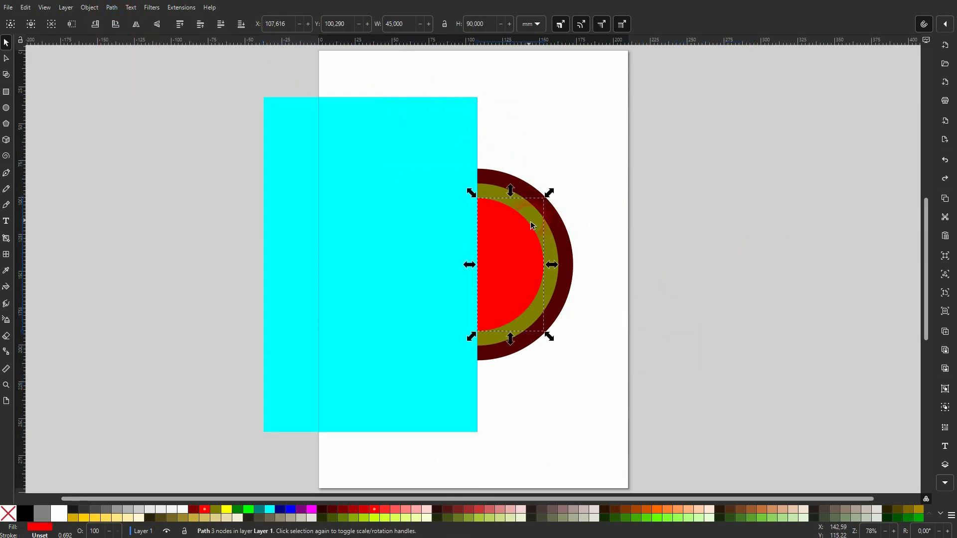
pyautogui.click(606, 262)
# - Subtract the aqua rectangle from the olive circle with the Difference path operation
pyautogui.click(546, 250)
pyautogui.keyDown('shift'); pyautogui.click(362, 189); pyautogui.keyUp('shift')
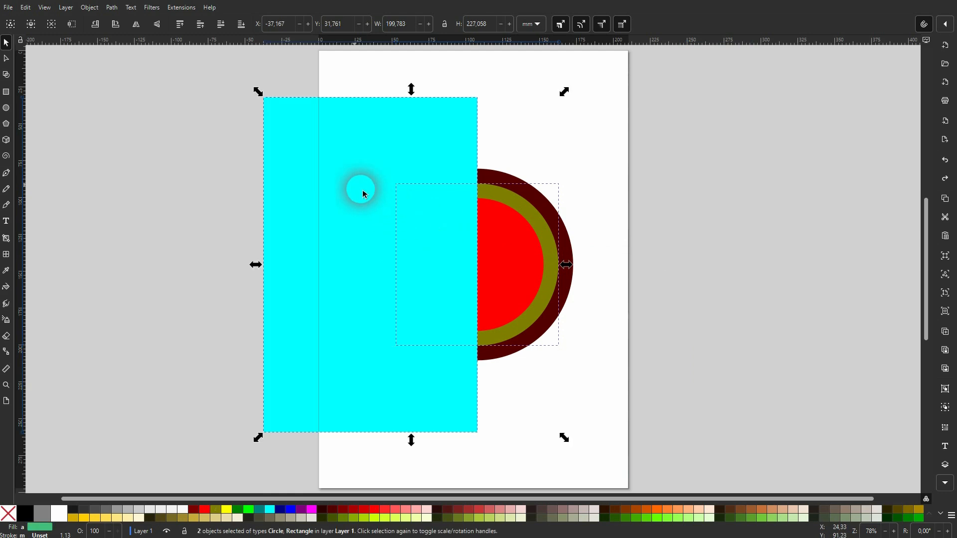
pyautogui.moveTo(362, 189); pyautogui.dragTo(662, 303)
pyautogui.hotkey('ctrl', 'z')
pyautogui.click(199, 24)
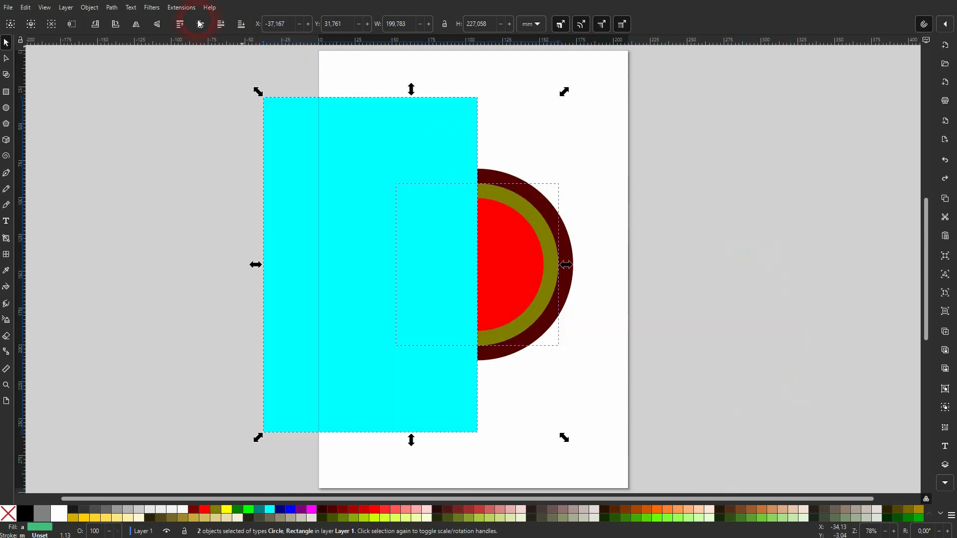
pyautogui.click(111, 8)
pyautogui.click(138, 70)
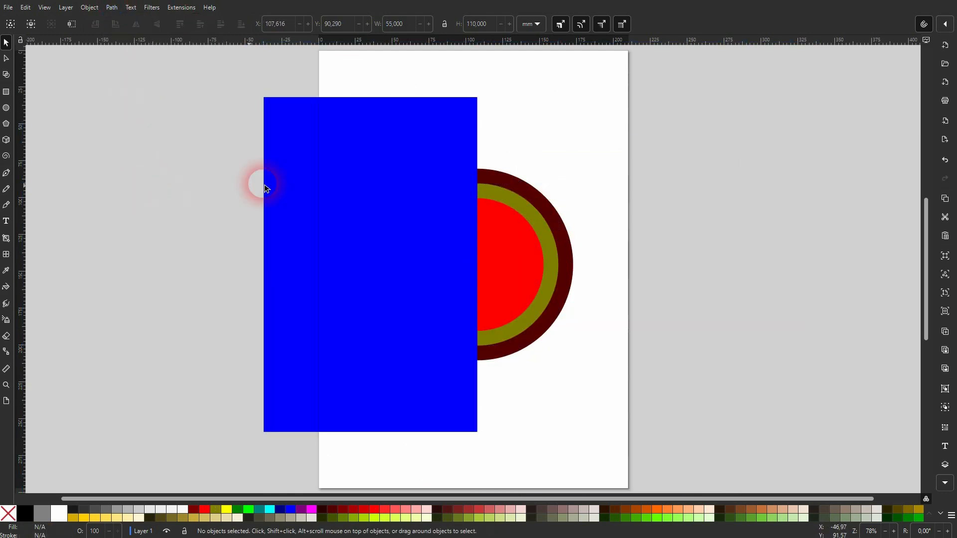
# - Subtract the blue rectangle from the dark red circle with the Difference path operation
pyautogui.click(331, 181)
pyautogui.keyDown('shift'); pyautogui.click(571, 253); pyautogui.keyUp('shift')
pyautogui.moveTo(571, 253); pyautogui.dragTo(700, 294)
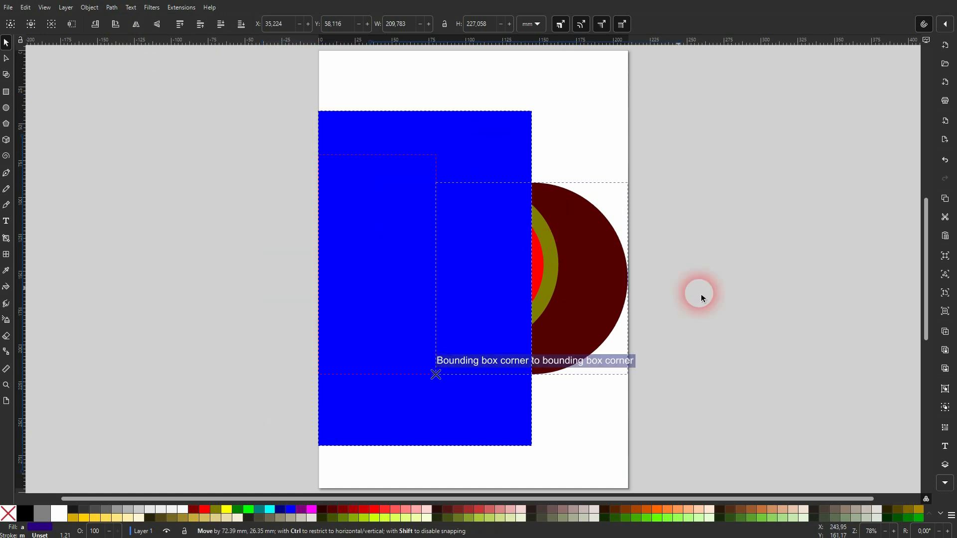
pyautogui.click(204, 30)
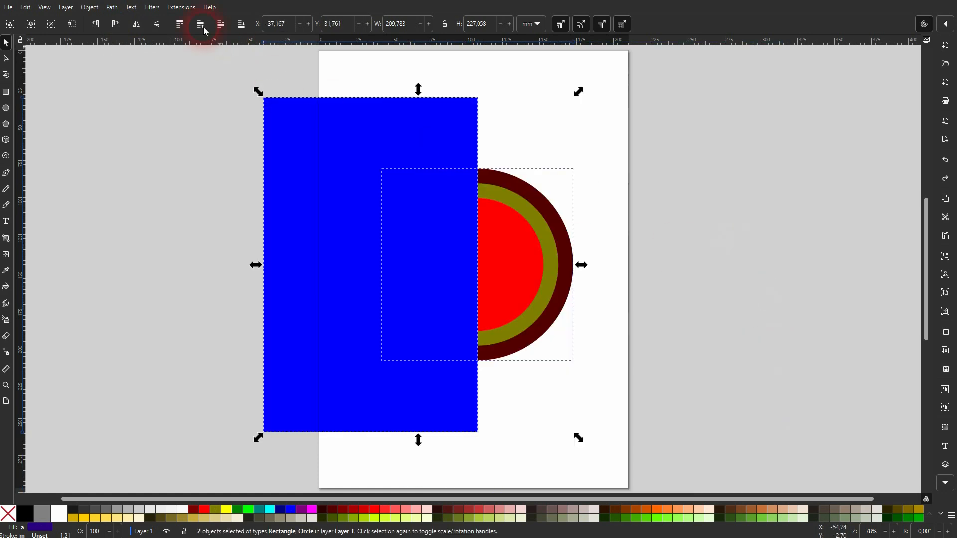
pyautogui.click(112, 8)
pyautogui.click(133, 70)
pyautogui.click(133, 166)
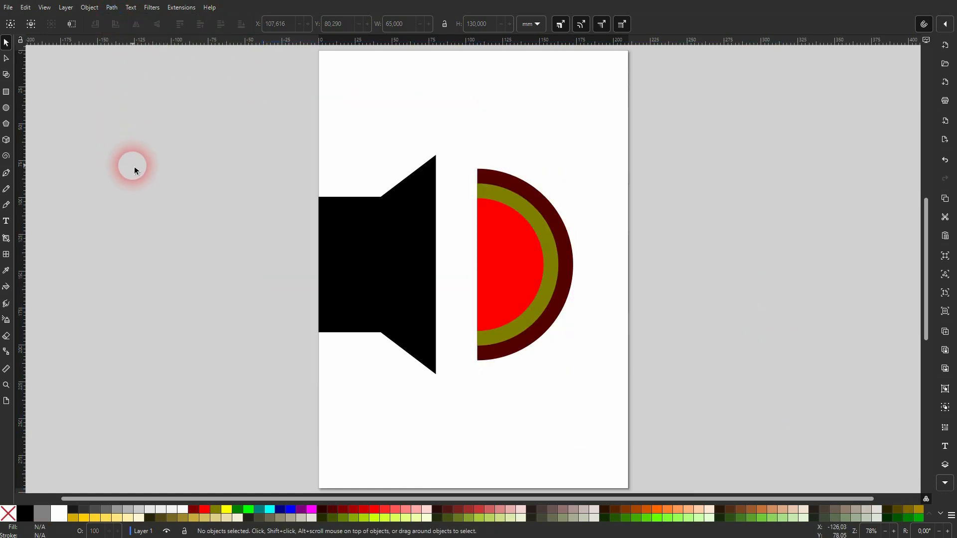
# - Fill the bright red inner and dark red outer half circles with black
pyautogui.click(502, 271)
pyautogui.keyDown('shift'); pyautogui.click(574, 272); pyautogui.keyUp('shift')
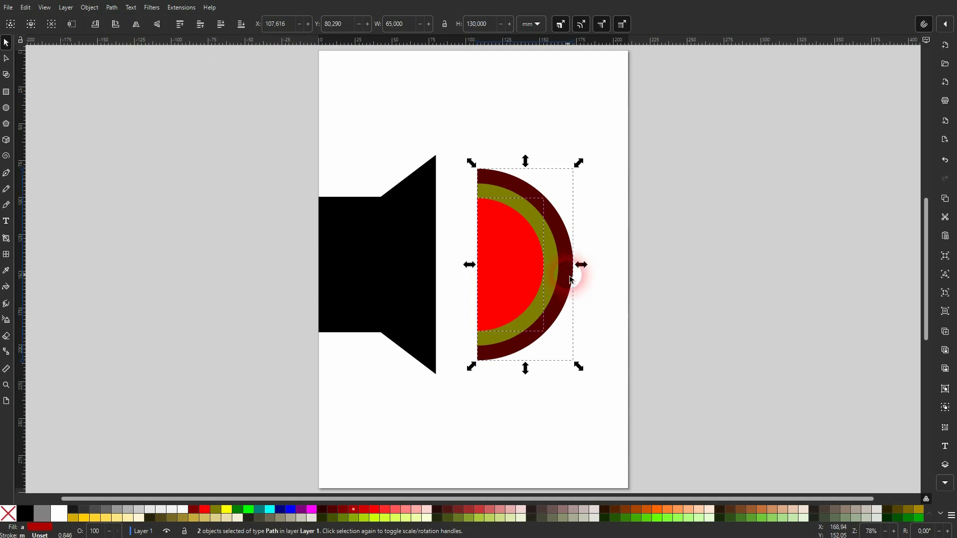
pyautogui.moveTo(571, 279); pyautogui.dragTo(724, 362)
pyautogui.hotkey('ctrl', 'z')
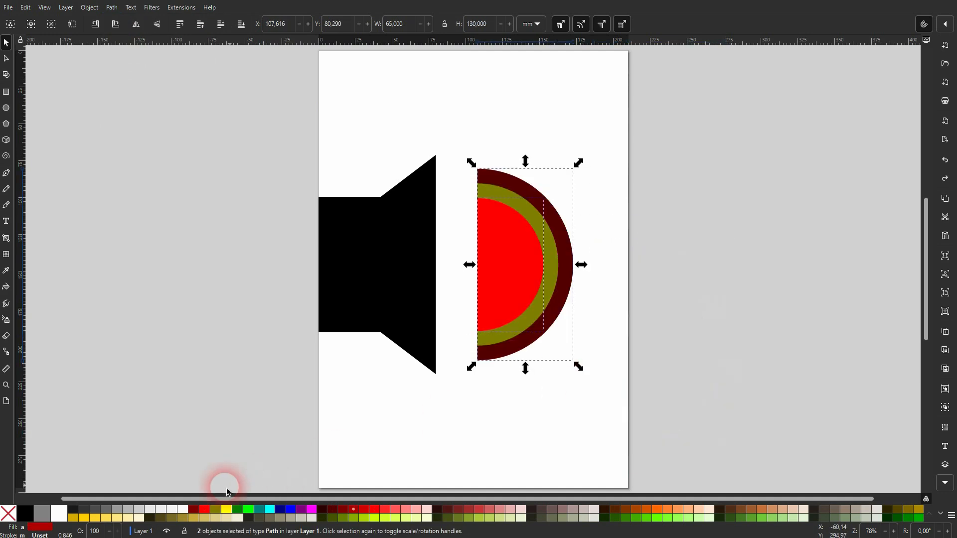
pyautogui.click(27, 513)
pyautogui.click(566, 434)
# - Fill the olive middle half circle with white
pyautogui.click(555, 261)
pyautogui.click(163, 489)
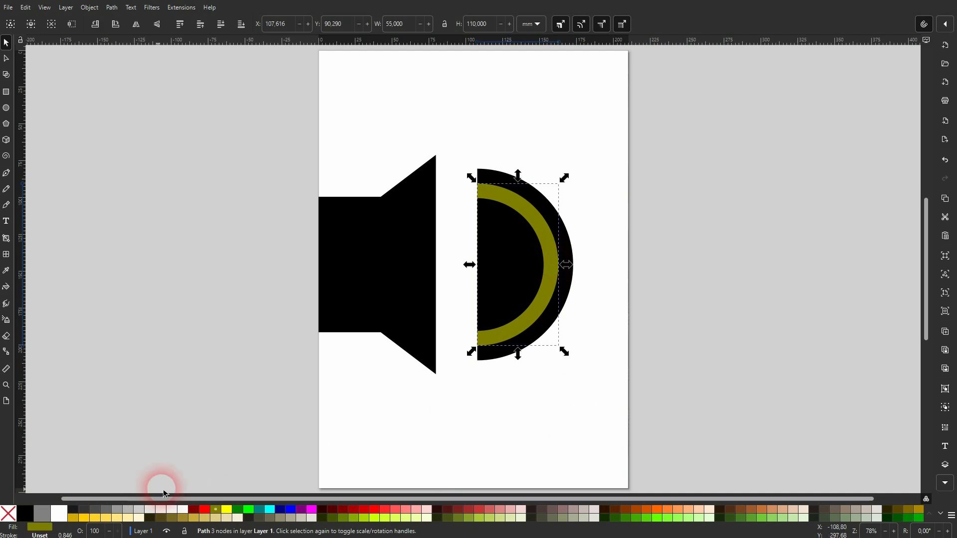
pyautogui.click(59, 513)
pyautogui.click(476, 431)
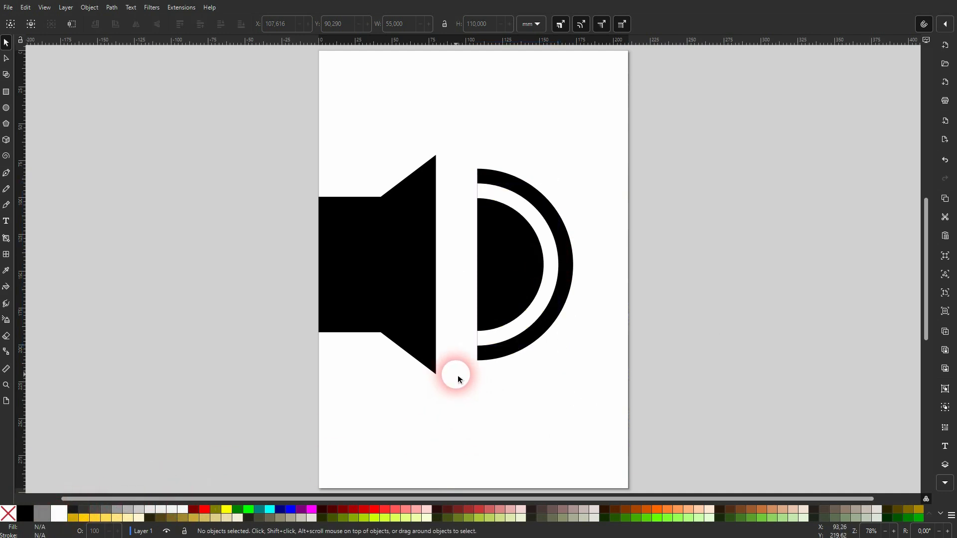
pyautogui.moveTo(455, 375); pyautogui.dragTo(623, 146)
pyautogui.click(629, 226)
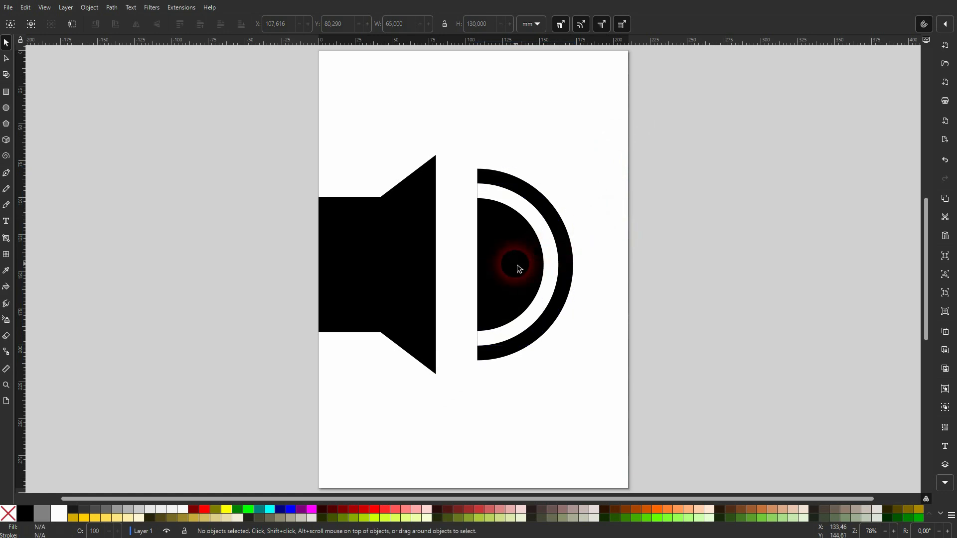
pyautogui.click(513, 269)
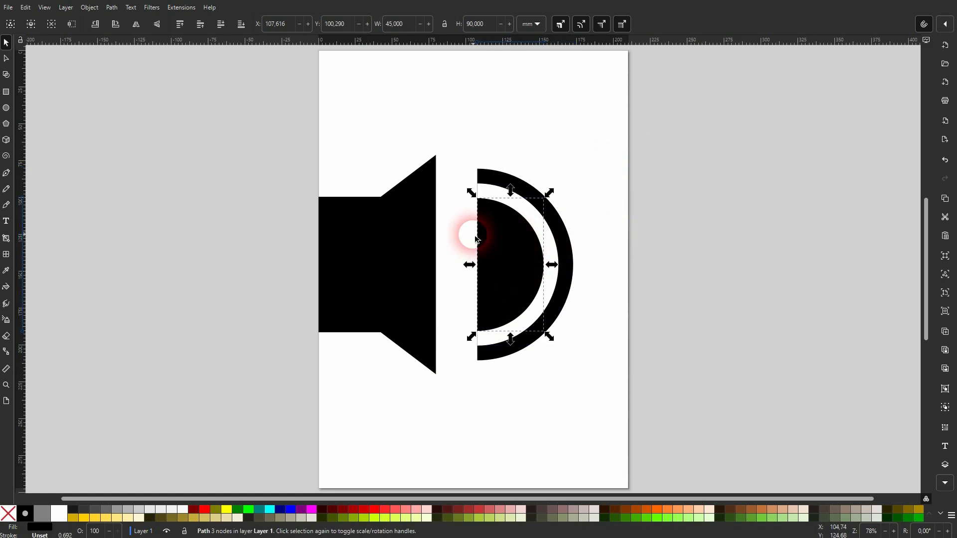
pyautogui.click(491, 285)
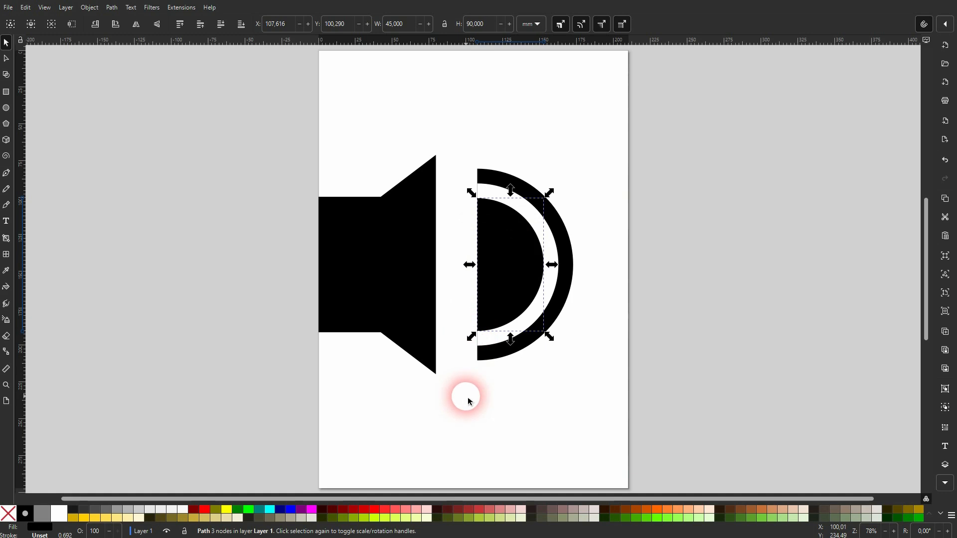
# - Move all three half circles together closer to the speaker, to X about 93.4 mm, keeping their vertical position
pyautogui.moveTo(466, 395); pyautogui.dragTo(626, 138)
pyautogui.moveTo(562, 241); pyautogui.dragTo(542, 243)
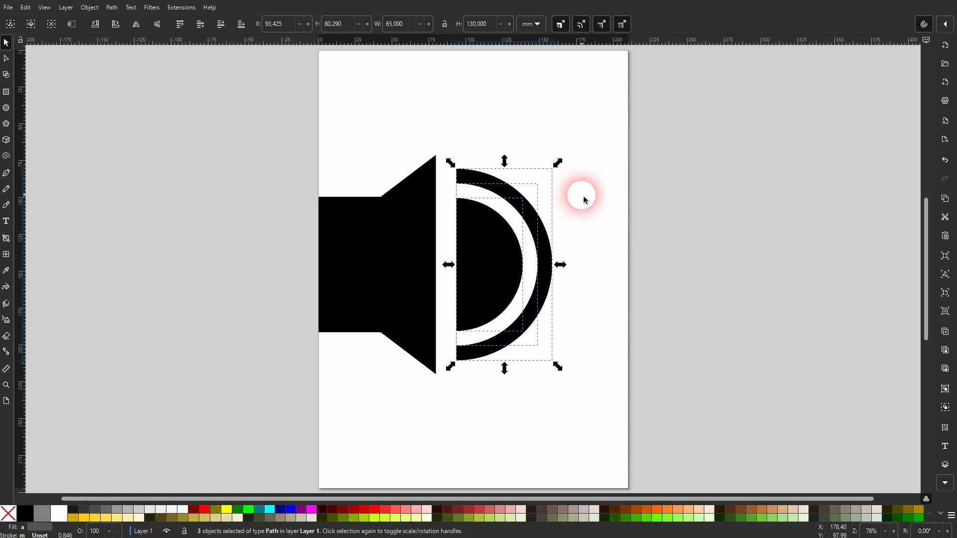
pyautogui.click(583, 197)
# - Duplicate the inner black half circle and set the copy to 35 mm wide and 70 mm high
pyautogui.click(487, 272)
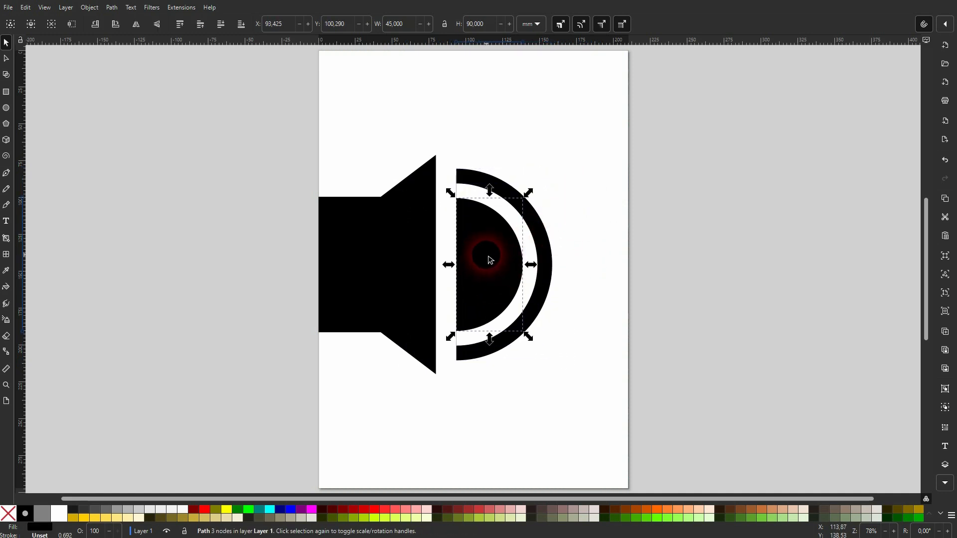
pyautogui.moveTo(487, 256)
pyautogui.mouseDown()
pyautogui.moveTo(485, 246)
pyautogui.moveTo(472, 260)
pyautogui.mouseUp()
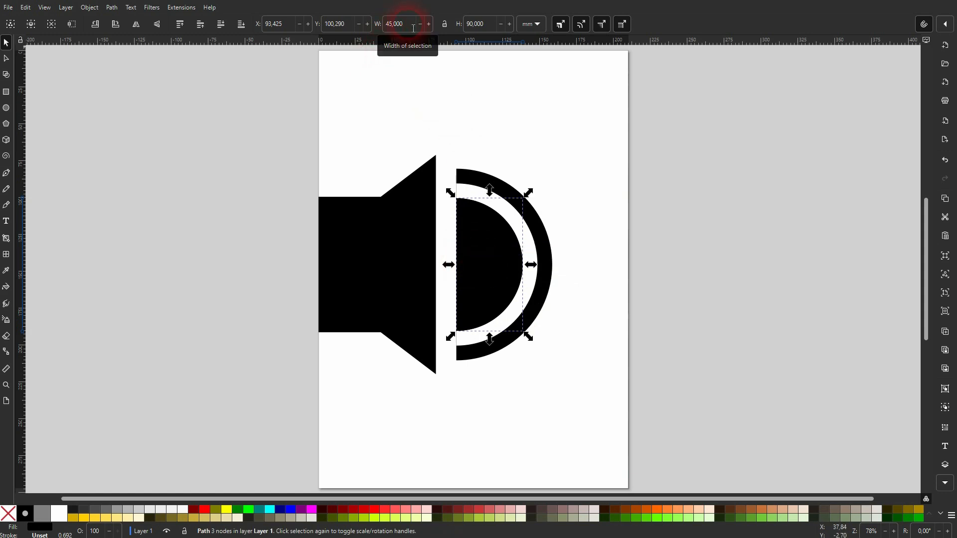
pyautogui.click(460, 26)
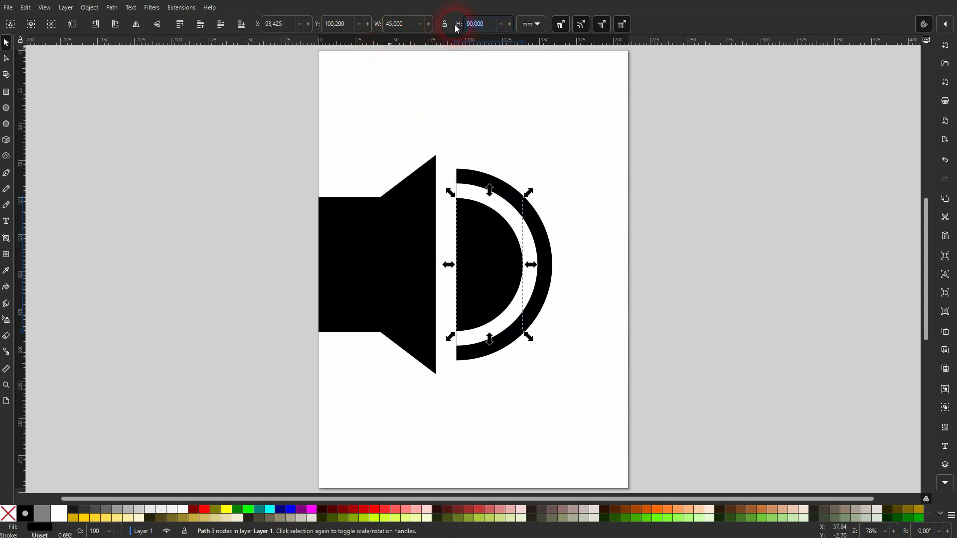
pyautogui.write('70')
pyautogui.press('Return')
pyautogui.click(600, 189)
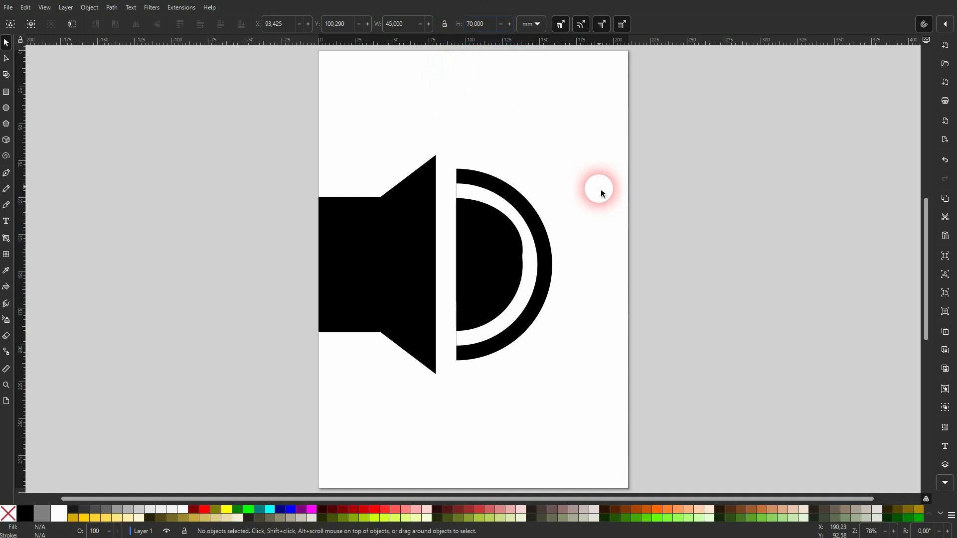
pyautogui.click(537, 277)
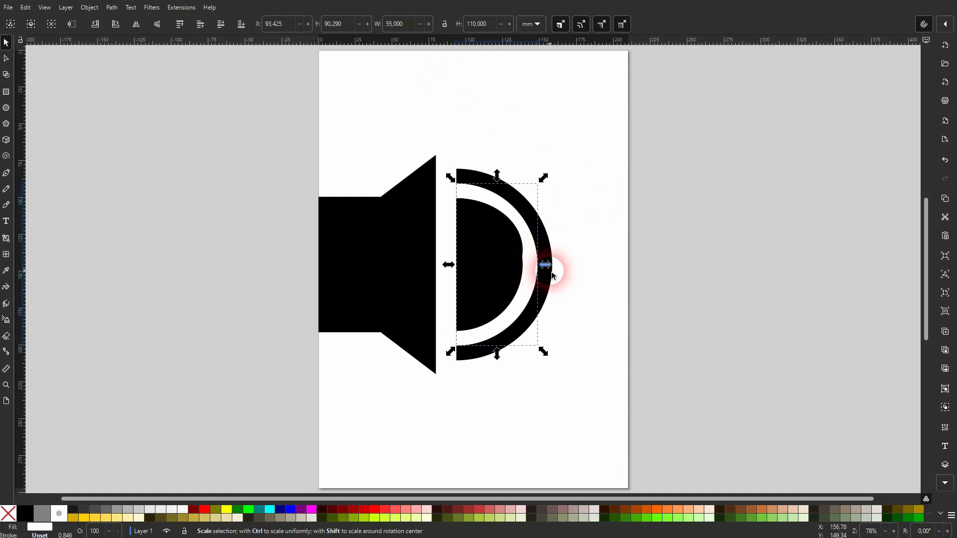
pyautogui.click(478, 244)
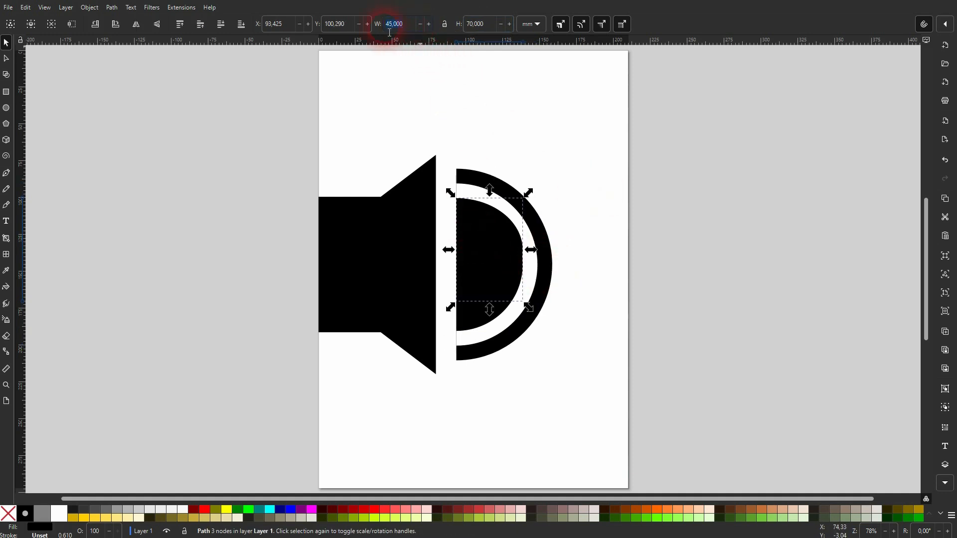
pyautogui.write('35')
pyautogui.press('Return')
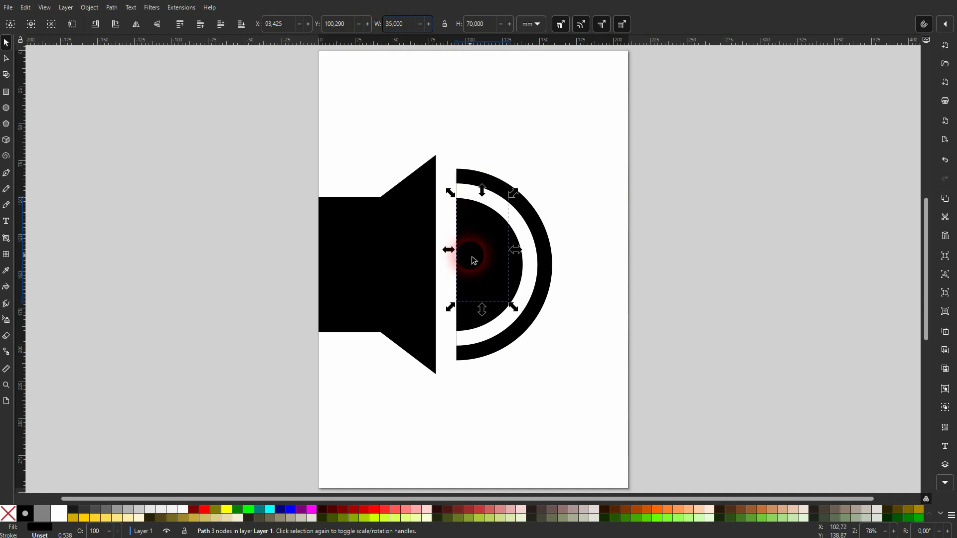
# - Fill the small half circle with white and centre it vertically inside the inner black one, at Y about 110.3 mm
pyautogui.click(59, 512)
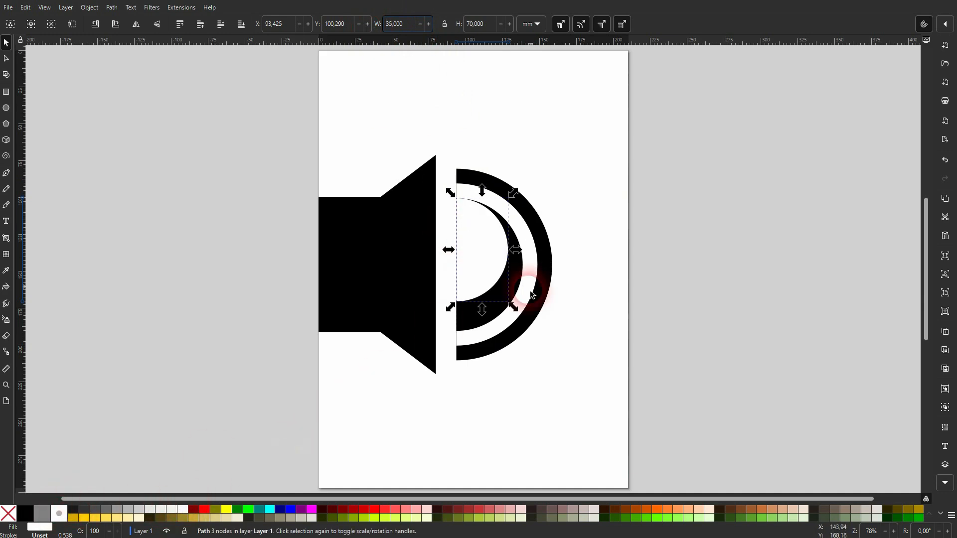
pyautogui.moveTo(470, 254); pyautogui.dragTo(470, 269)
pyautogui.click(608, 286)
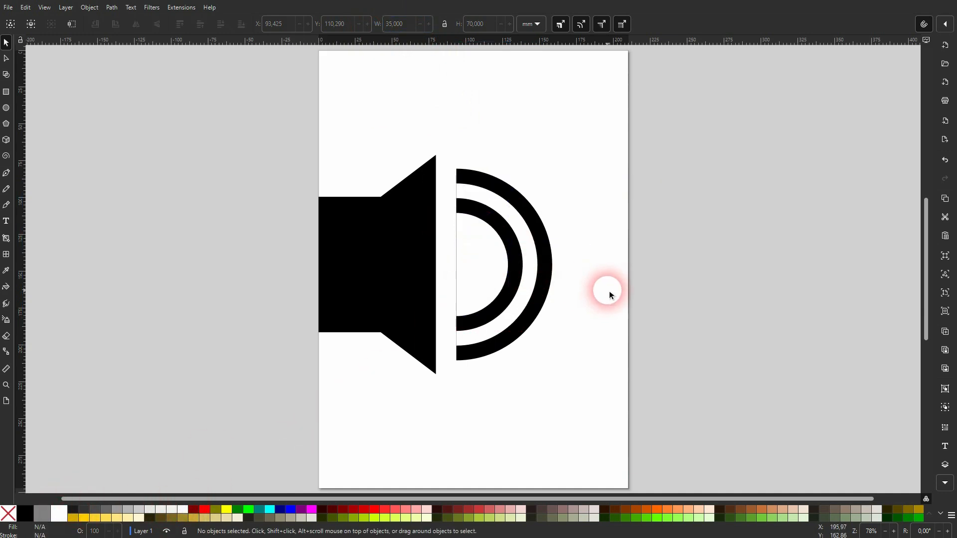
# - Nudge both white half circles slightly toward the speaker, to X about 92.9 mm, to cover the thin lines at their straight edges
pyautogui.click(470, 273)
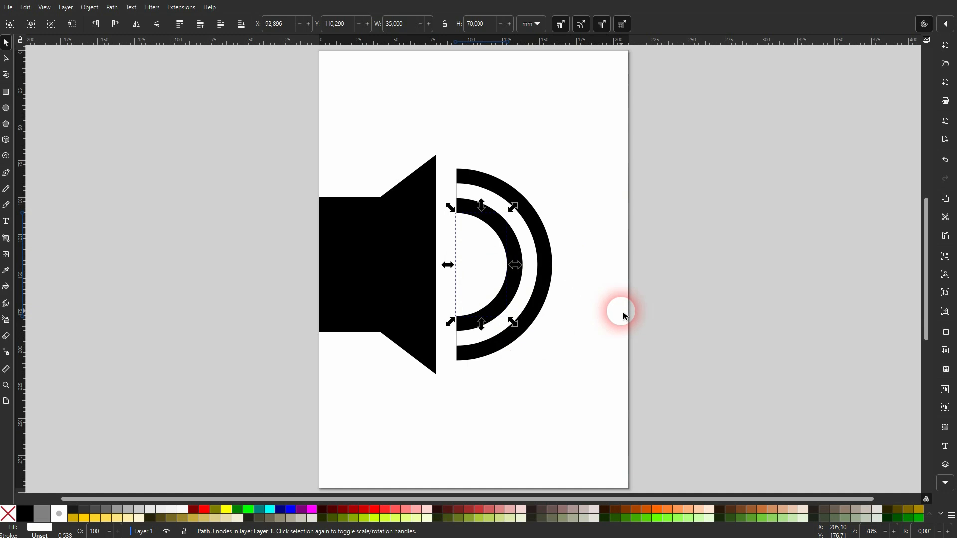
pyautogui.click(592, 324)
pyautogui.click(543, 272)
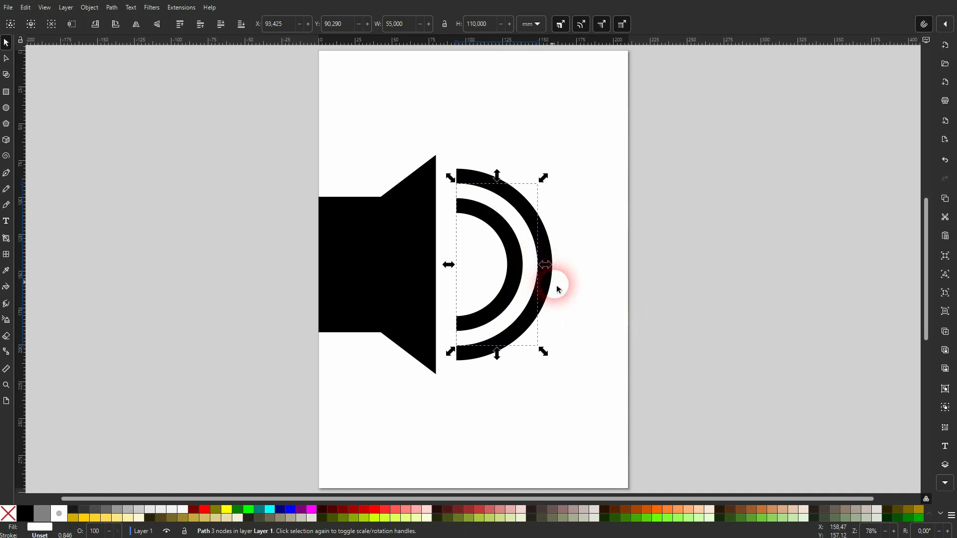
pyautogui.click(578, 325)
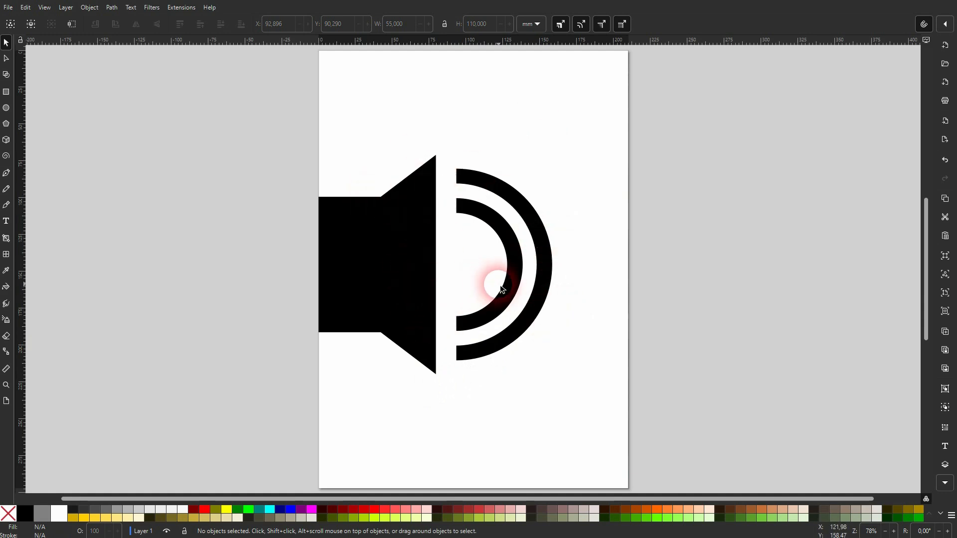
# - Move the whole speaker icon with its sound waves toward the page centre, to X about 25.4 mm and Y about 74.1 mm
pyautogui.keyDown('ctrl'); pyautogui.scroll(-3, 523, 310); pyautogui.keyUp('ctrl')
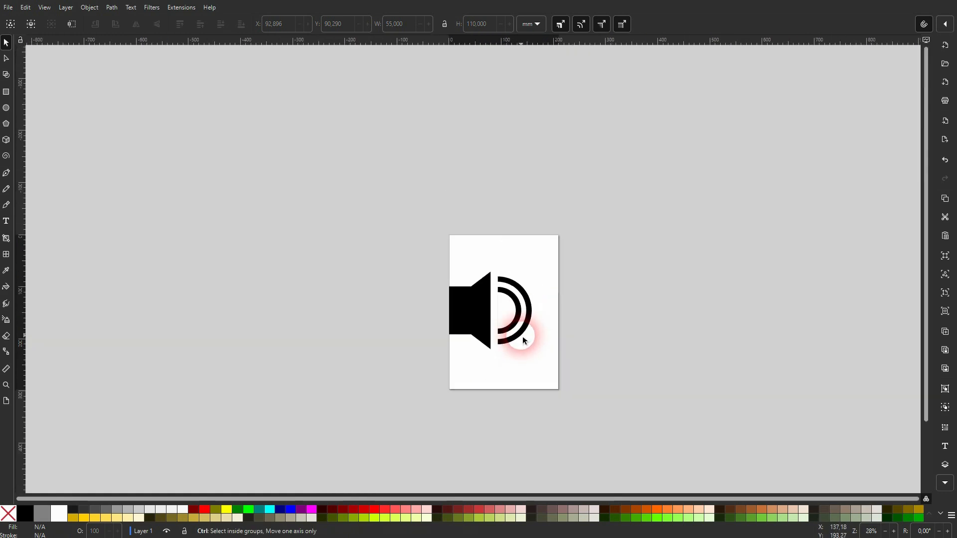
pyautogui.keyDown('ctrl'); pyautogui.scroll(1, 523, 337); pyautogui.keyUp('ctrl')
pyautogui.moveTo(358, 378); pyautogui.dragTo(594, 209)
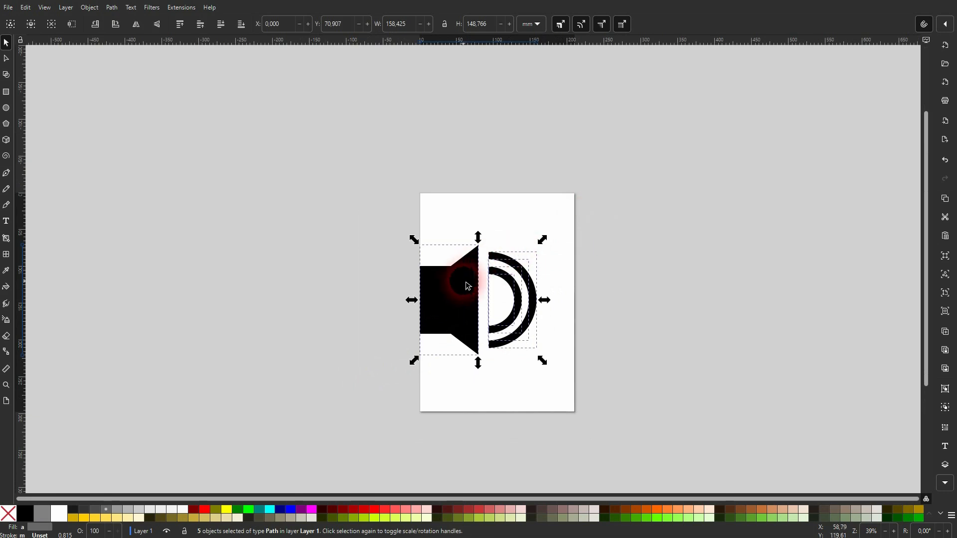
pyautogui.moveTo(468, 286); pyautogui.dragTo(485, 289)
pyautogui.click(557, 207)
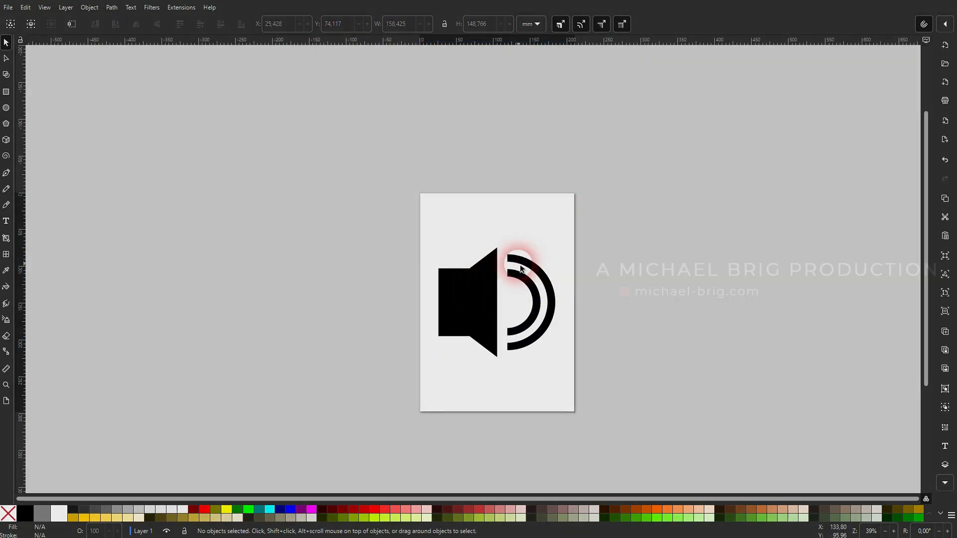